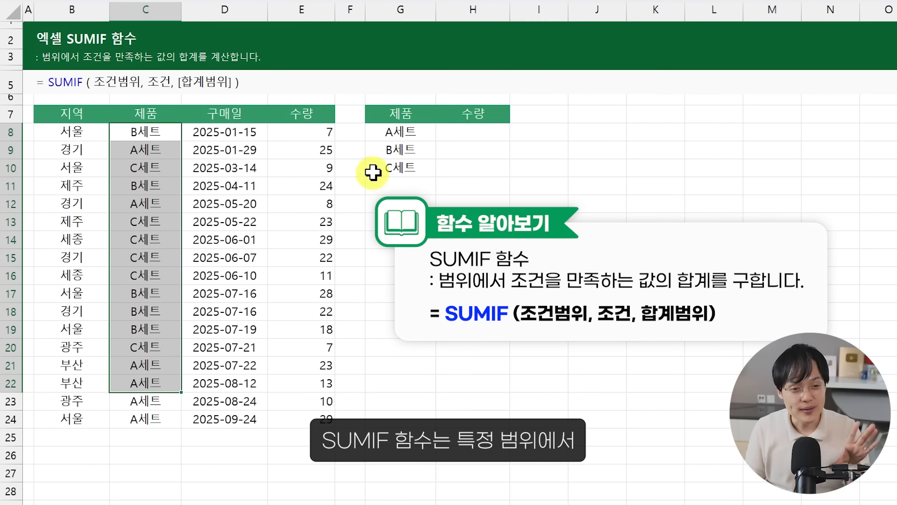
In H8, write a SUMIF formula with criteria range C8:C24, criterion G8 and sum range E8:E24
left_click(402, 135)
left_click_drag(287, 131, 287, 213)
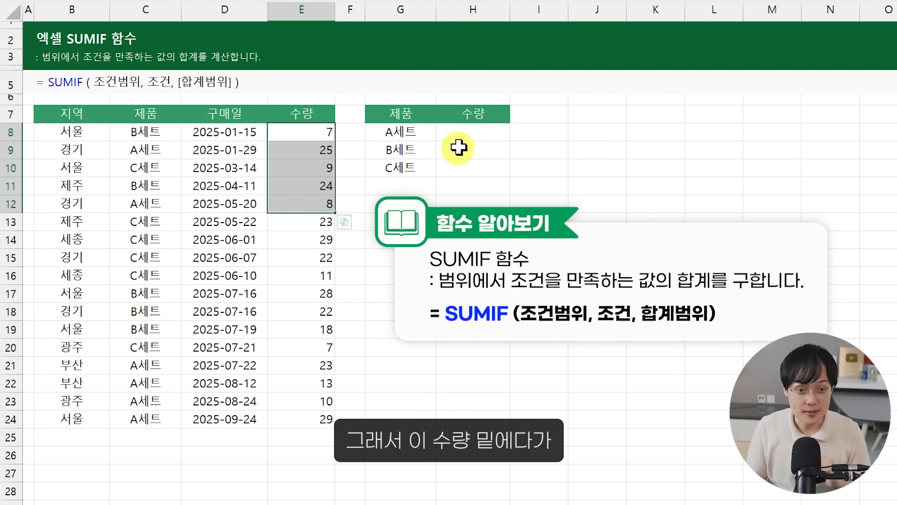
left_click(473, 132)
type("=S")
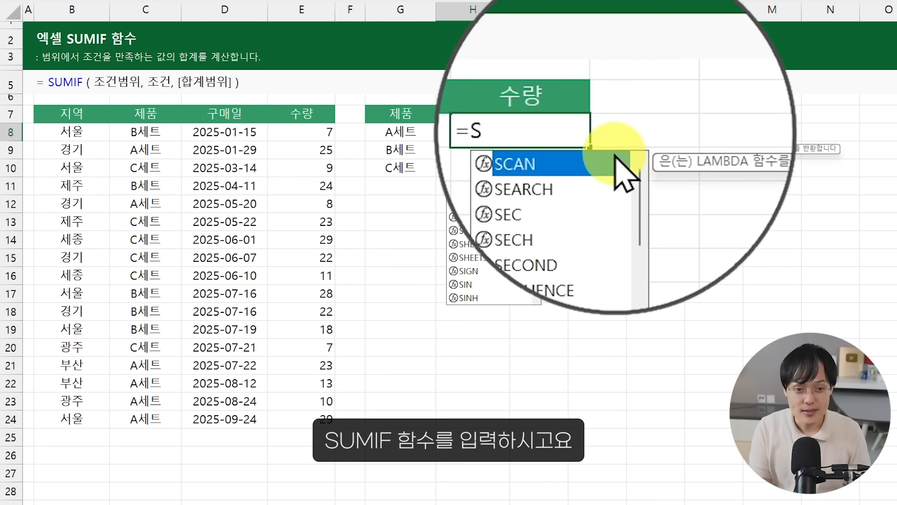
type("UMIF(")
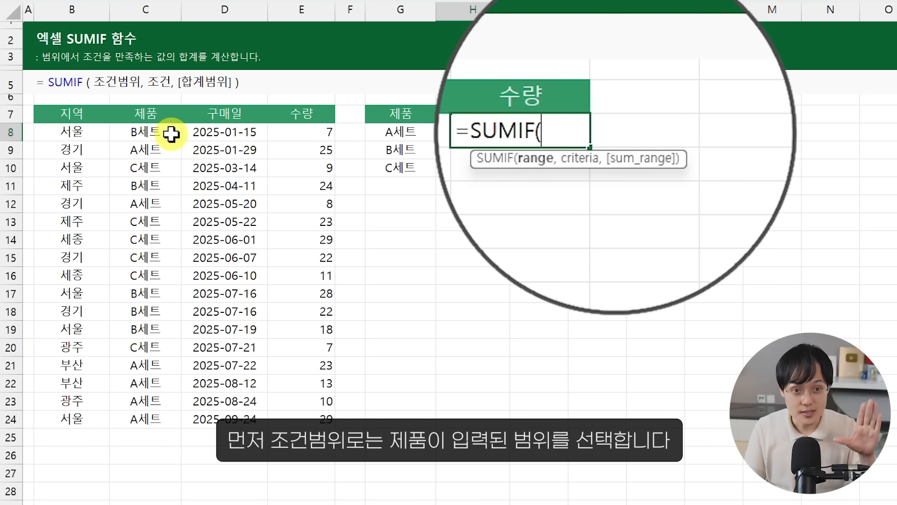
left_click_drag(171, 131, 168, 411)
type(",")
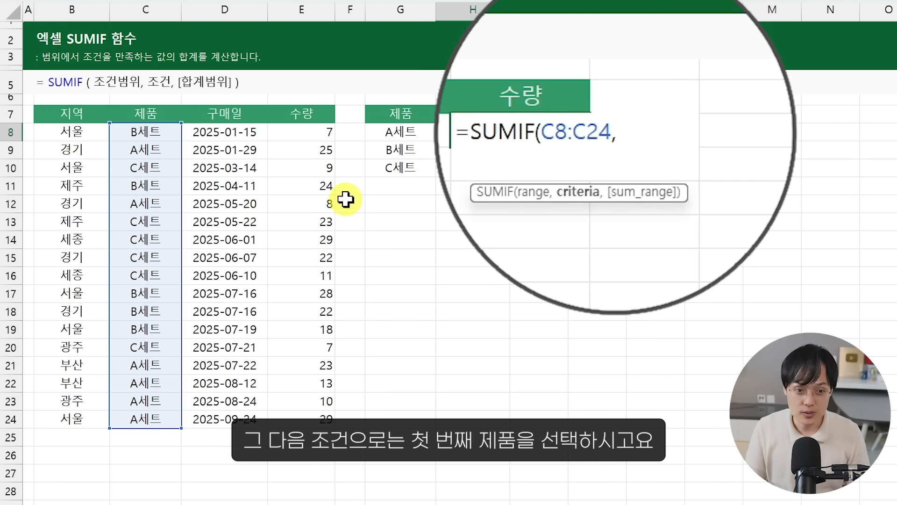
left_click(389, 136)
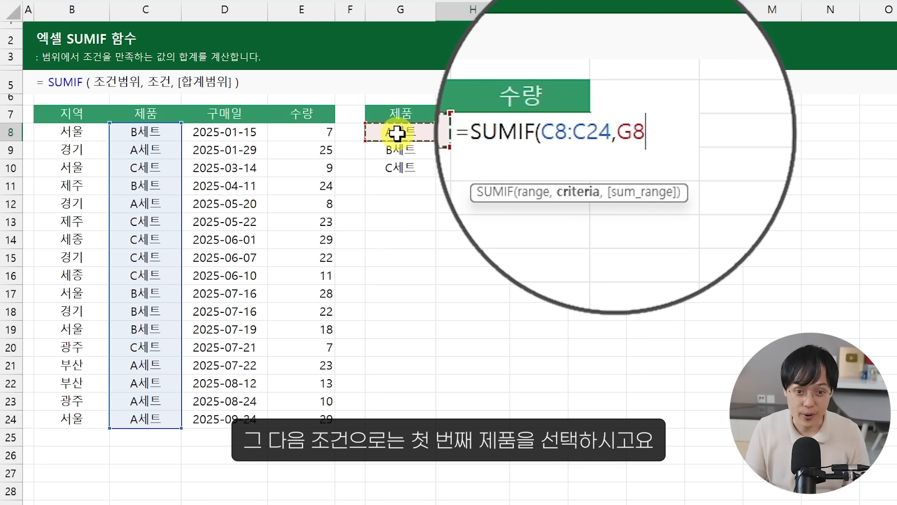
type(",")
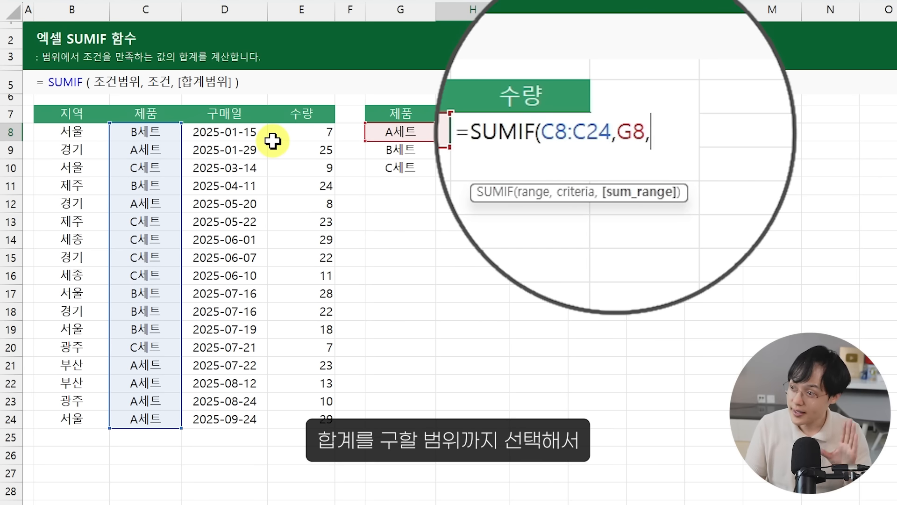
left_click_drag(292, 134, 310, 413)
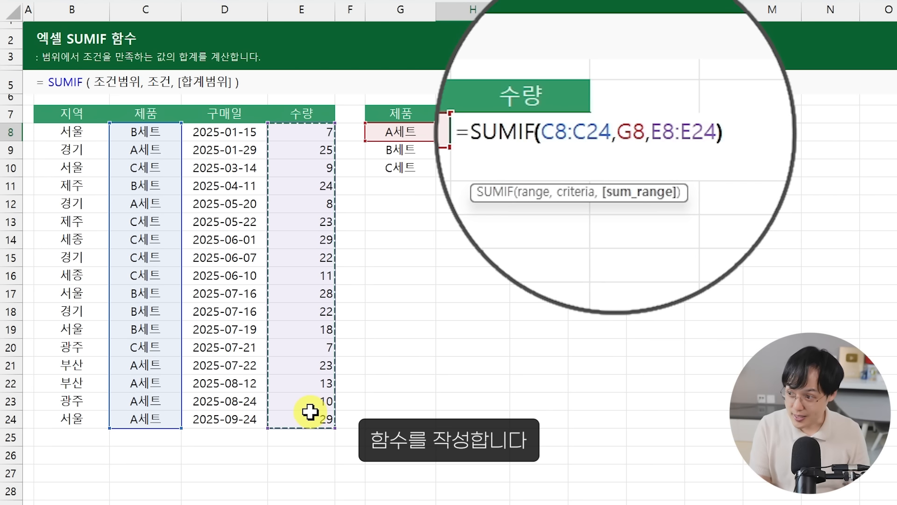
type(")")
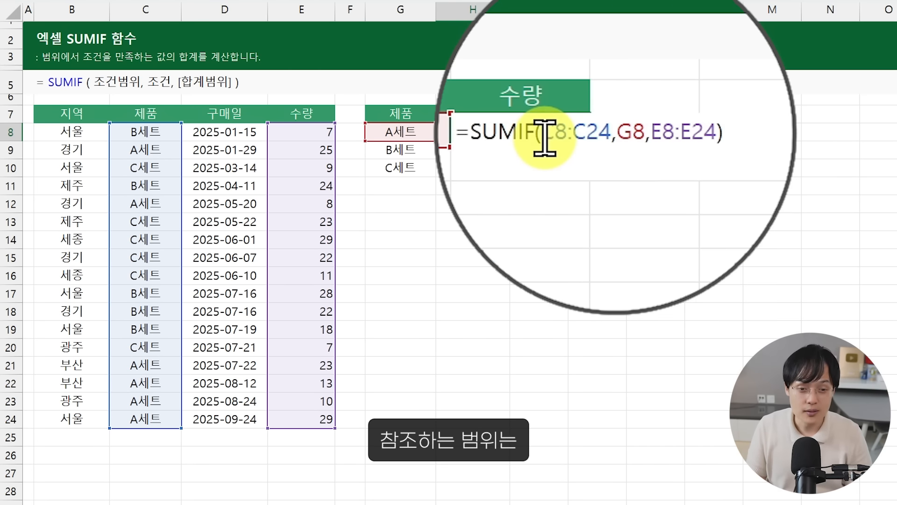
Make the C8:C24 and E8:E24 references in the H8 formula absolute, and fill the formula down through H10
left_click_drag(544, 138, 611, 138)
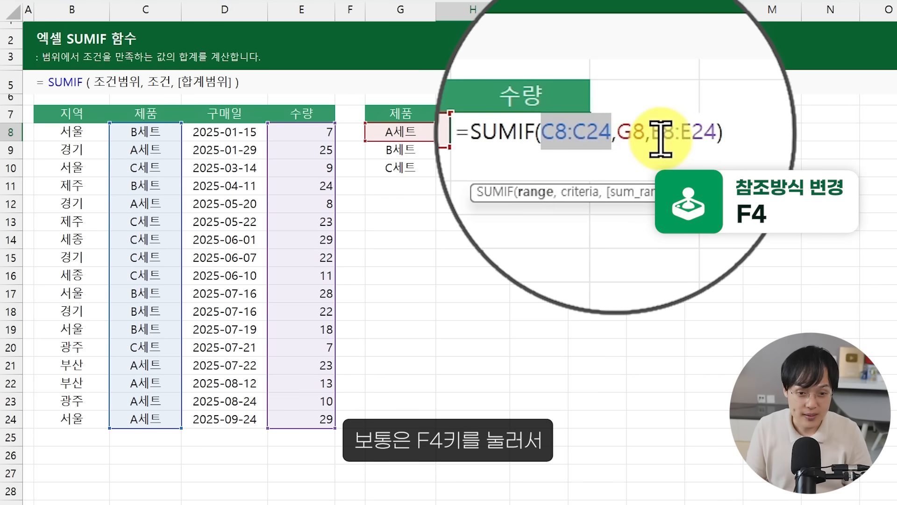
key("F4")
left_click_drag(703, 136, 761, 128)
key("F4")
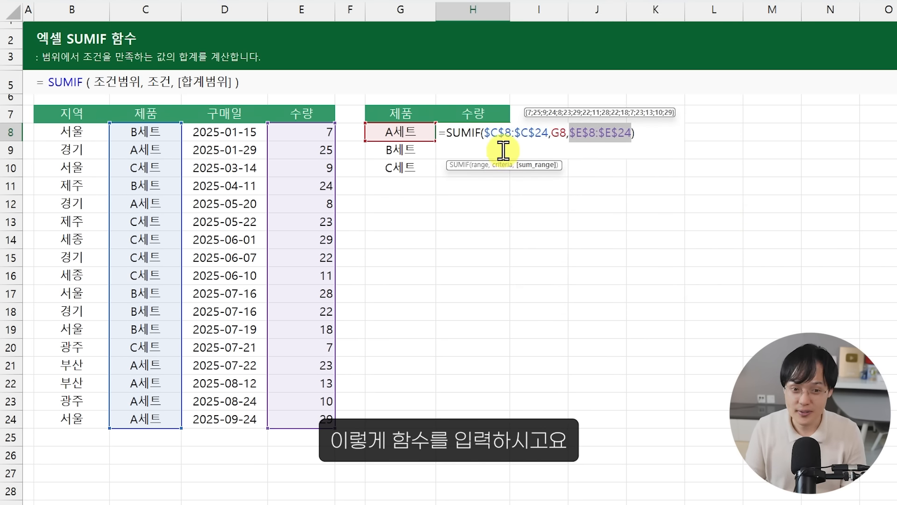
key("Return")
left_click(497, 131)
mouse_move(513, 153)
left_mouse_down()
mouse_move(517, 174)
mouse_move(509, 170)
left_mouse_up()
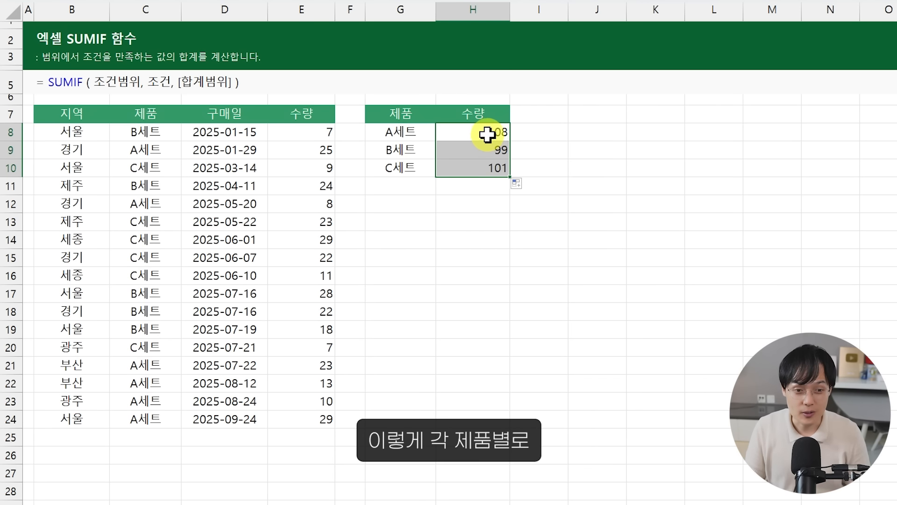
Review the per-product SUMIF totals in H8:H10 and the source quantities in E8:E24
left_click(419, 133)
left_click(468, 136)
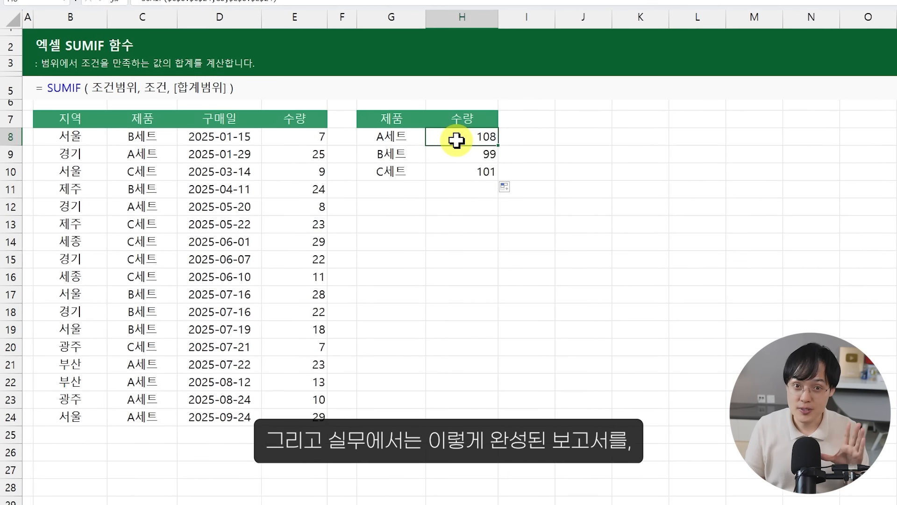
left_click_drag(468, 136, 477, 163)
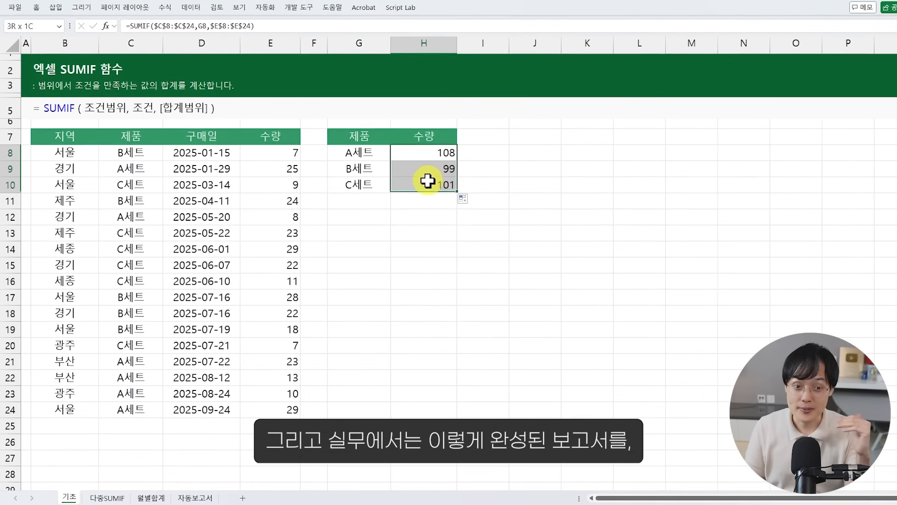
left_click_drag(428, 181, 398, 193)
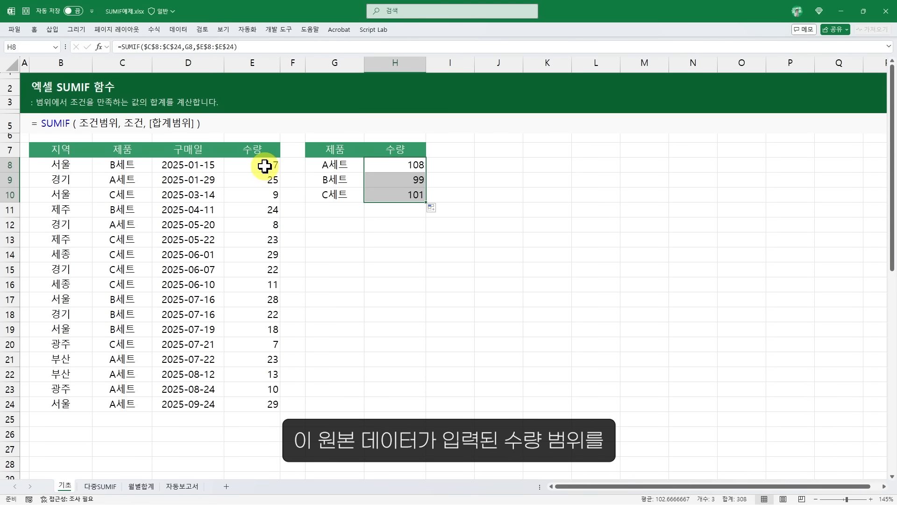
left_click_drag(265, 166, 265, 401)
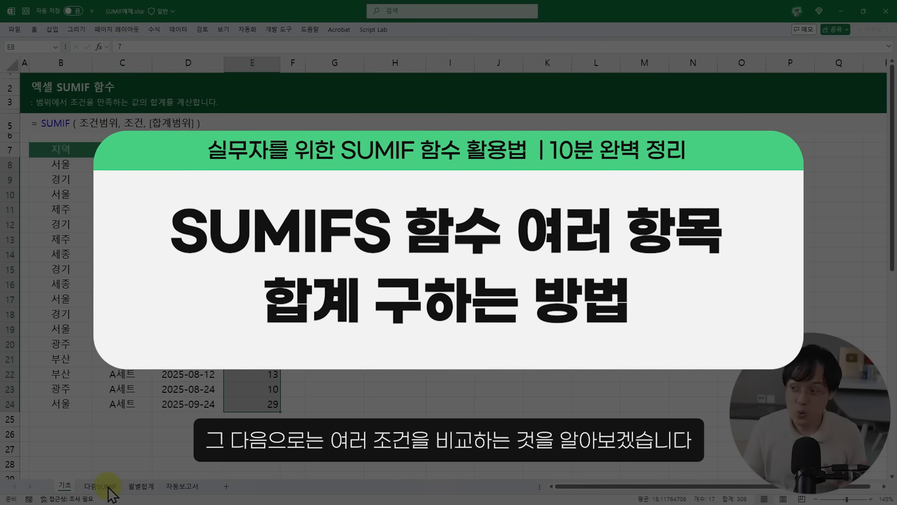
Open the 다중SUMIF sheet and check the region and product conditions in G8 and H8
left_click(107, 487)
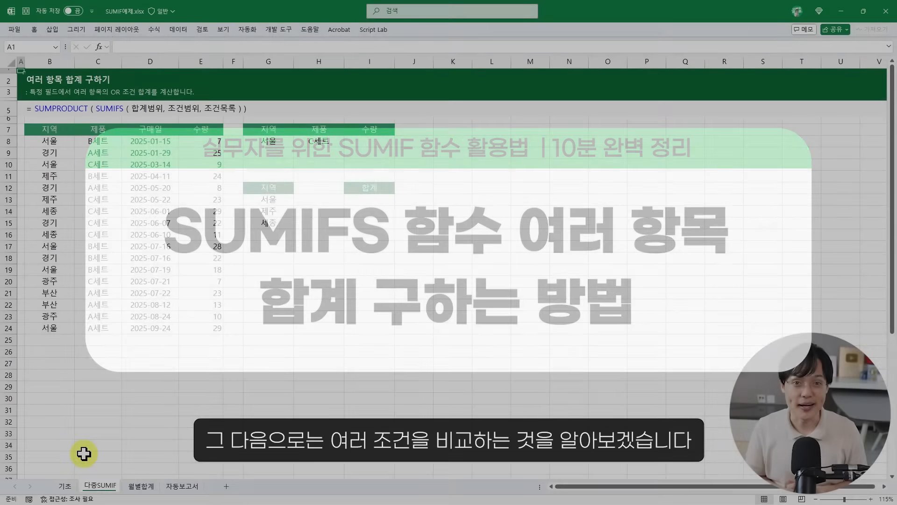
scroll(109, 466, "up", 1, "ctrl")
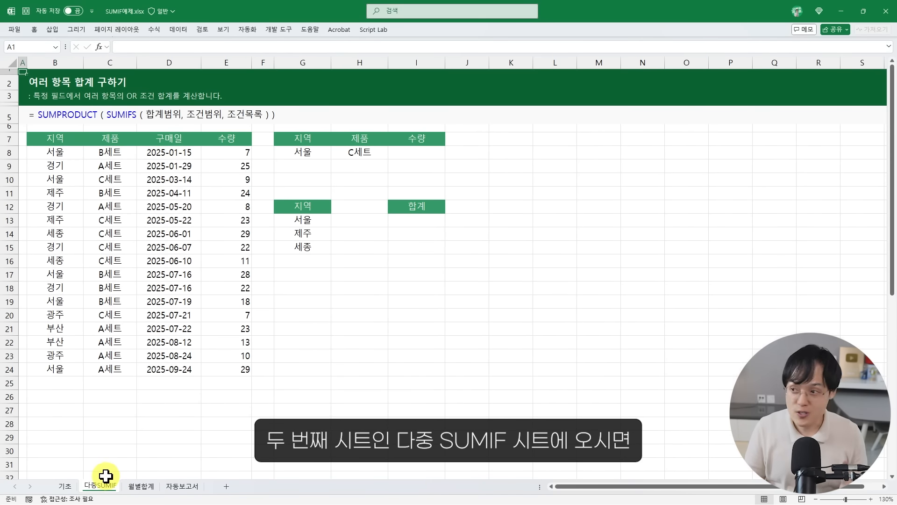
scroll(244, 180, "up", 1, "ctrl")
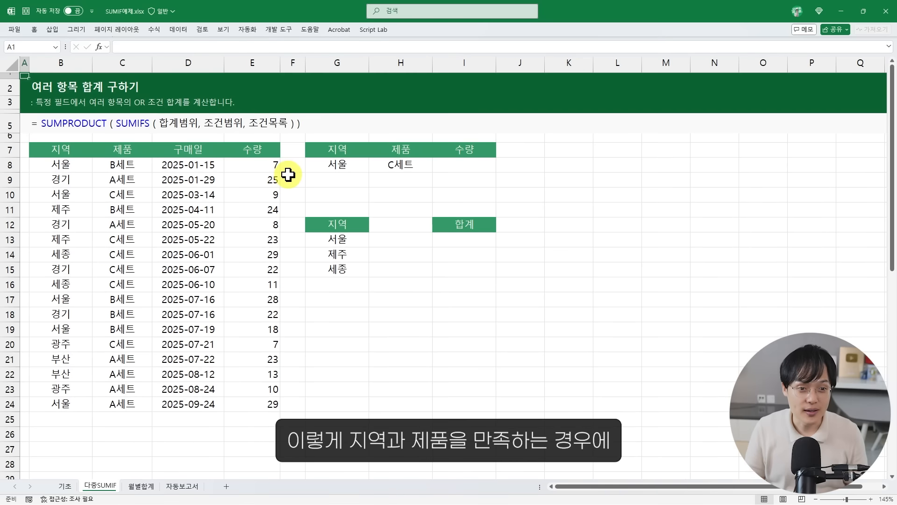
left_click(322, 169)
left_click(387, 169)
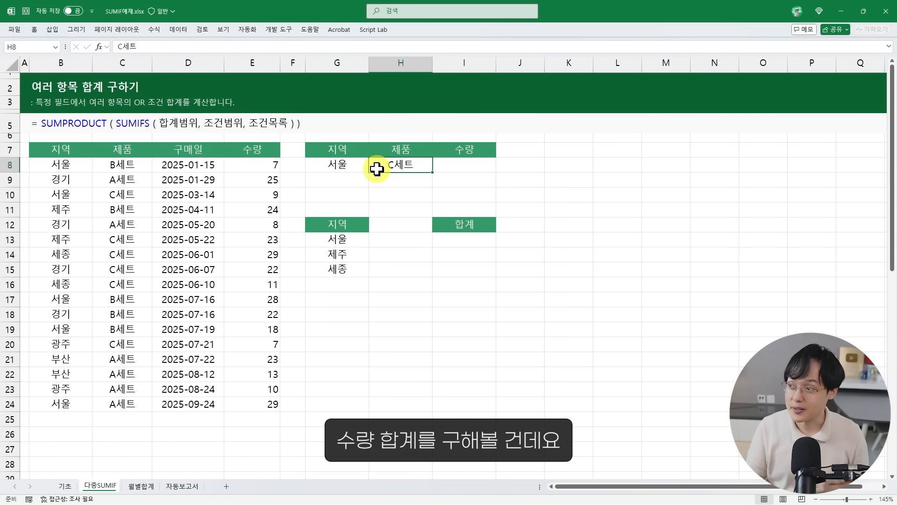
Start a SUMIFS formula in I8 with sum range E8:E24 and first criteria range B8:B24 matched to G8
left_click(452, 165)
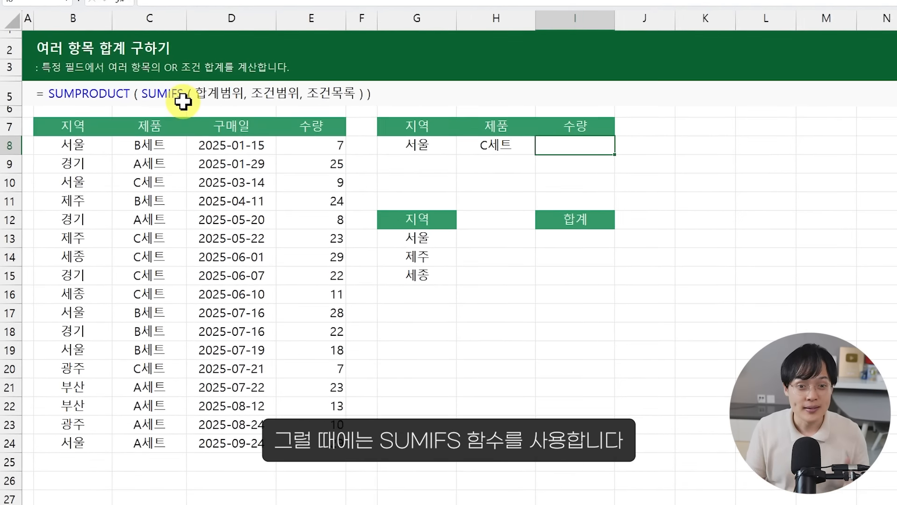
left_click(571, 138)
type("=")
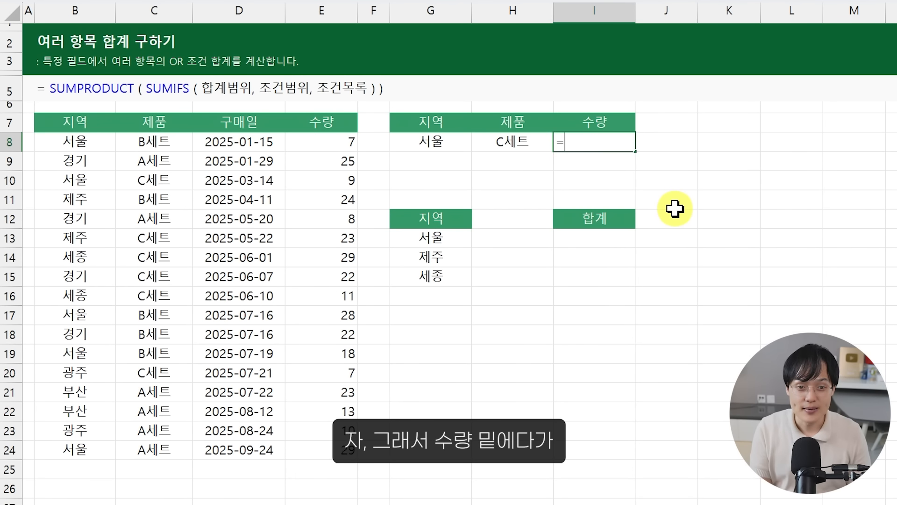
type("SUMIFS")
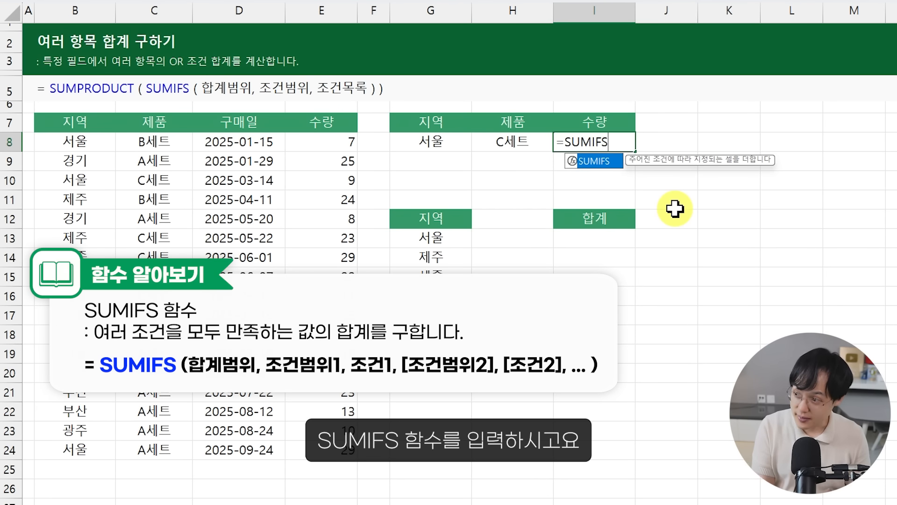
type("(")
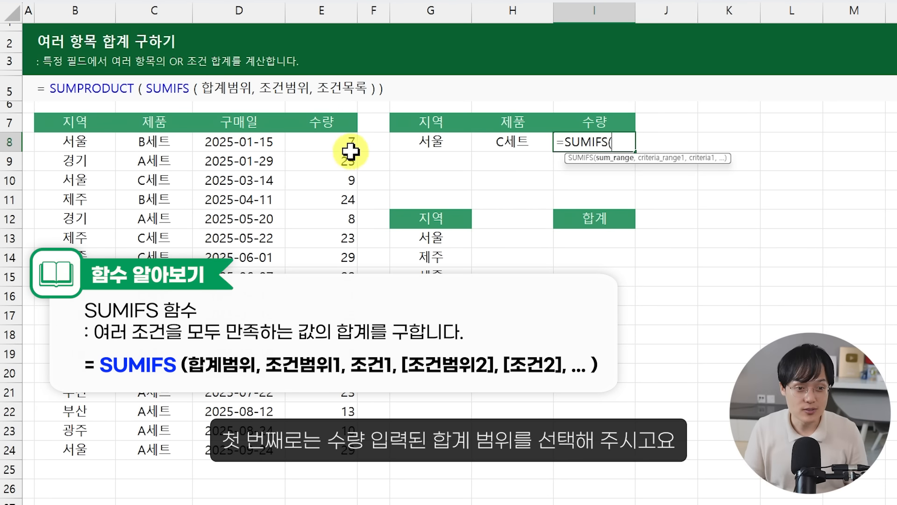
left_click_drag(343, 144, 340, 446)
type(",")
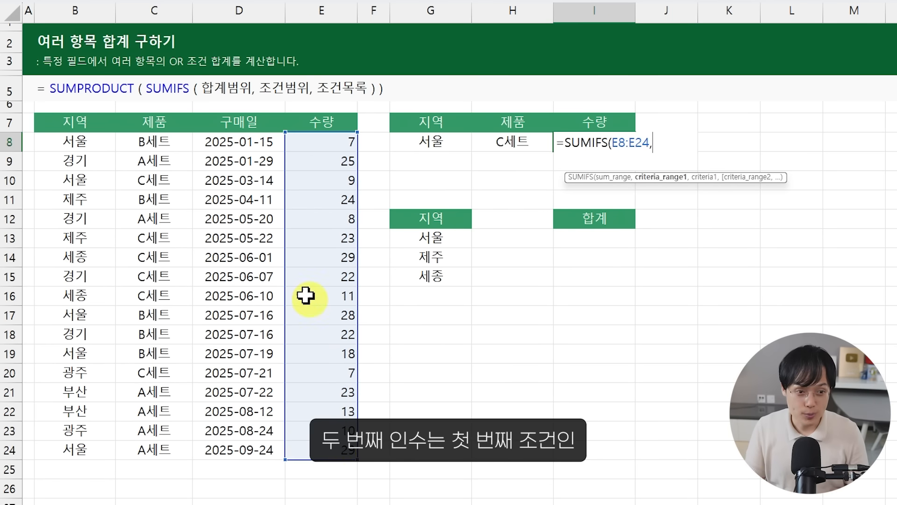
left_click_drag(86, 150, 111, 445)
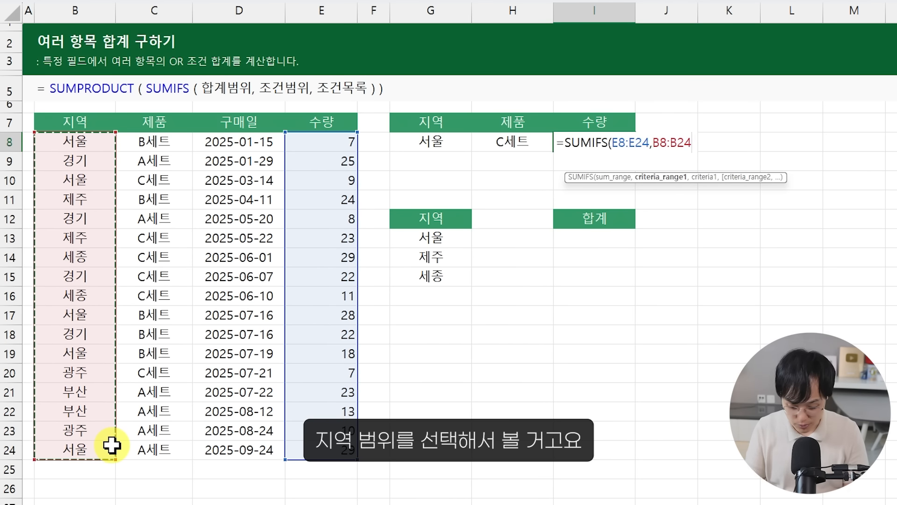
type(",")
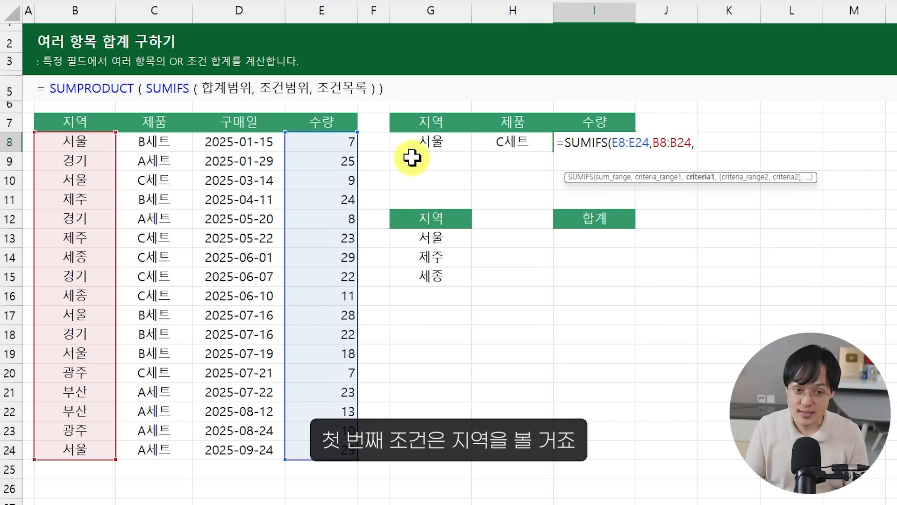
left_click(421, 142)
type(",")
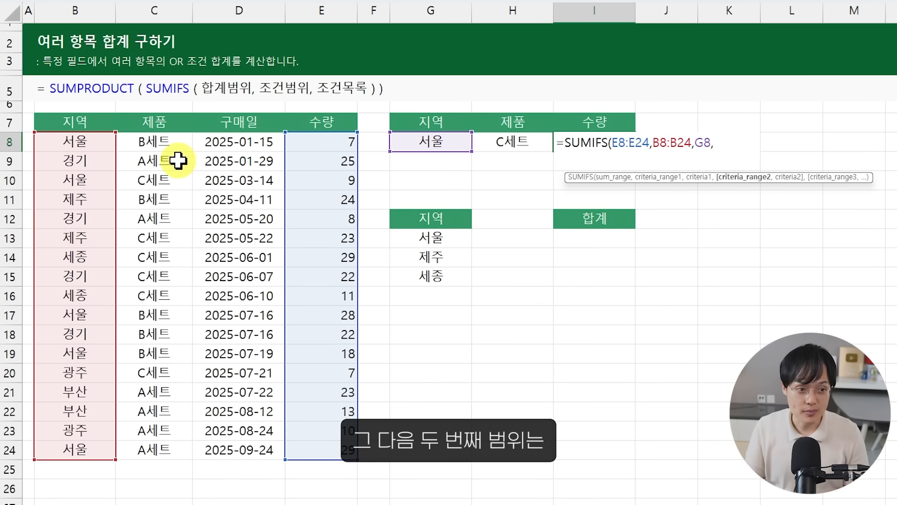
Add second criteria range C8:C24 matched to H8 and complete the SUMIFS formula in I8
left_click_drag(174, 141, 161, 444)
type(",")
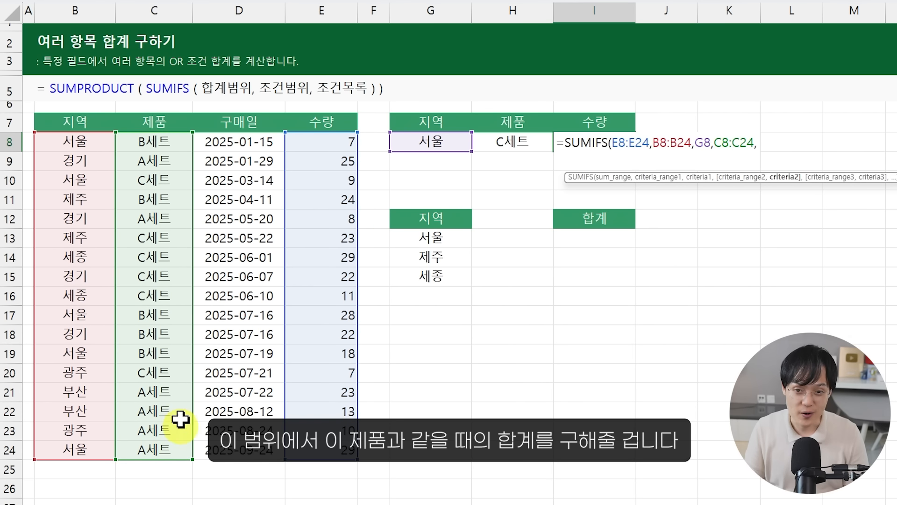
left_click(512, 144)
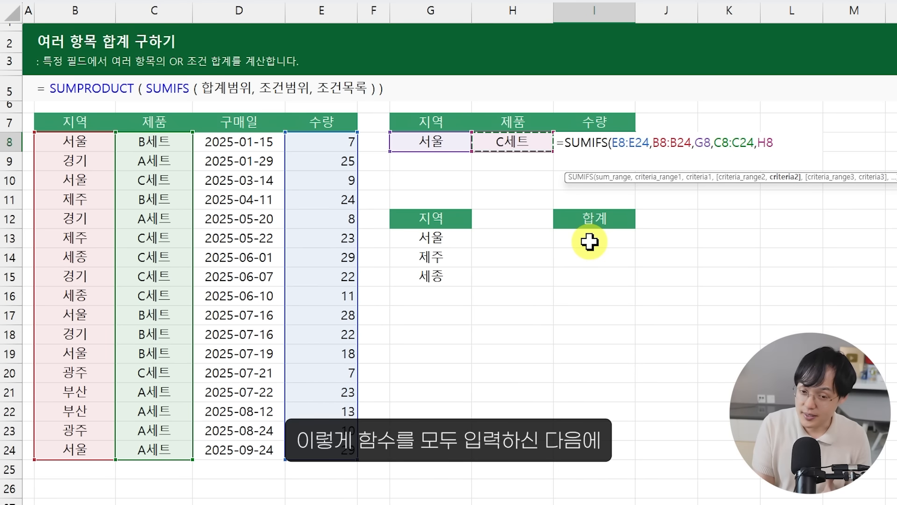
type(")")
key("Return")
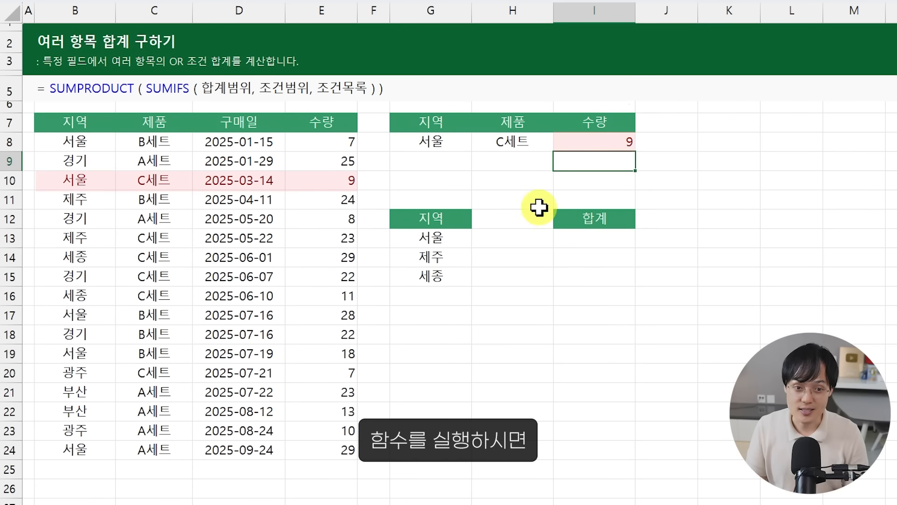
Compare the SUMIFS result in I8 with the data row matching region 서울 and product C세트
left_click(444, 144)
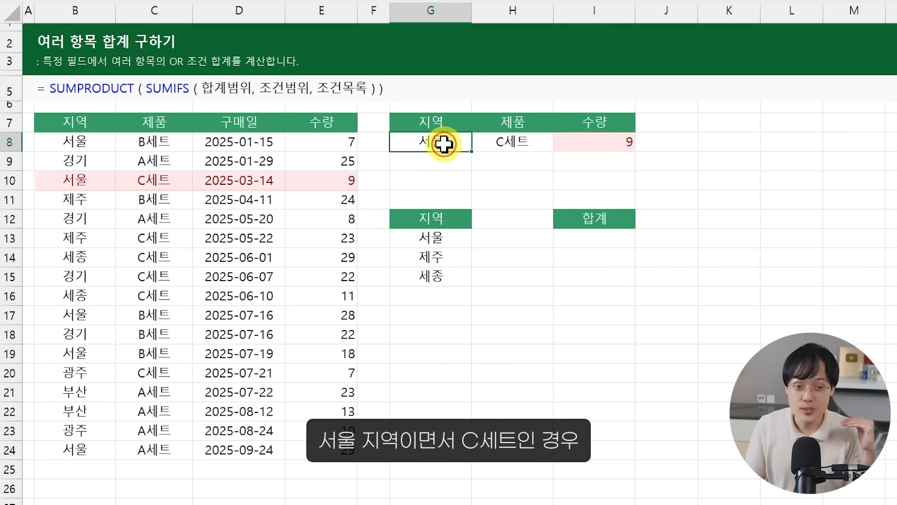
left_click(486, 141)
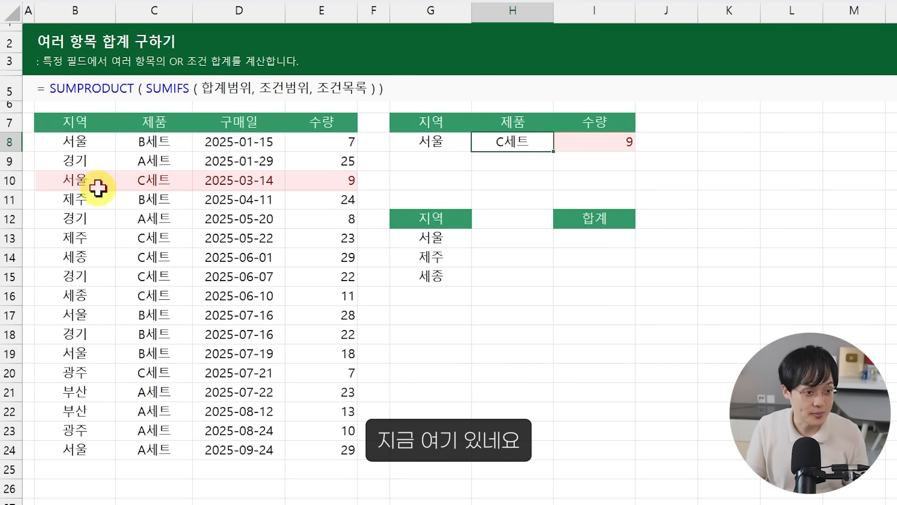
left_click_drag(94, 183, 303, 180)
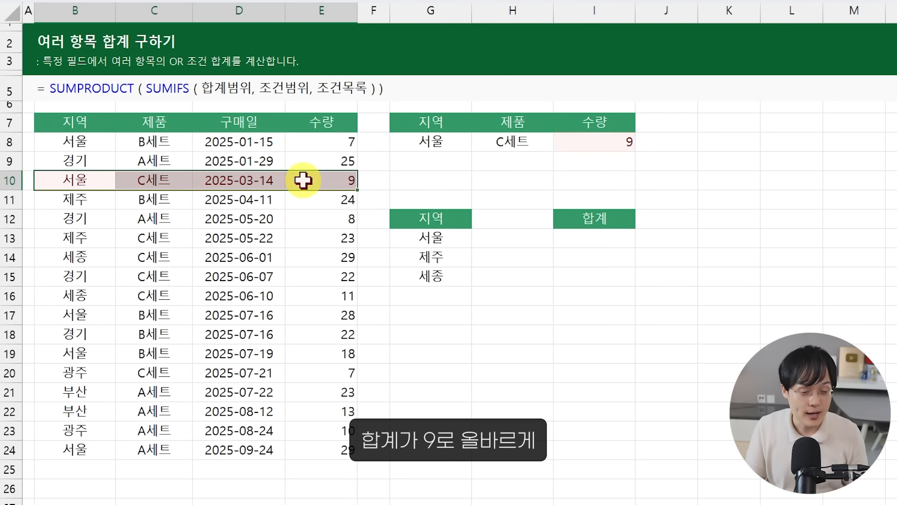
left_click(584, 145)
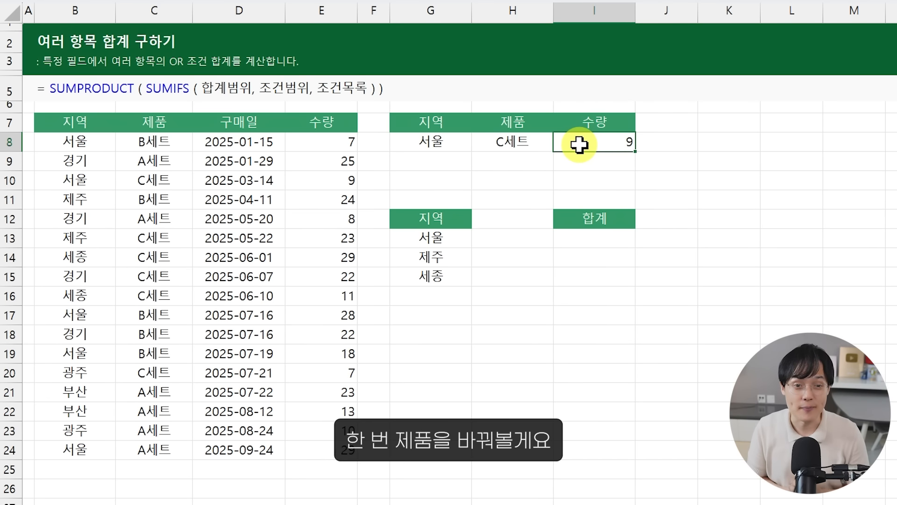
Set the product condition in H8 to B세트, and after that total updates, replace it with A세트
left_click(539, 148)
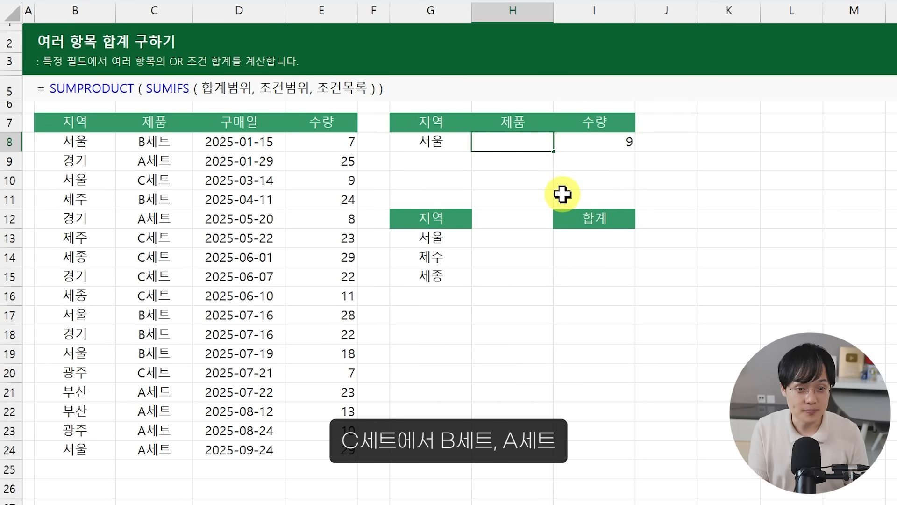
type("B세트")
key("Return")
key("Up")
type("A세트")
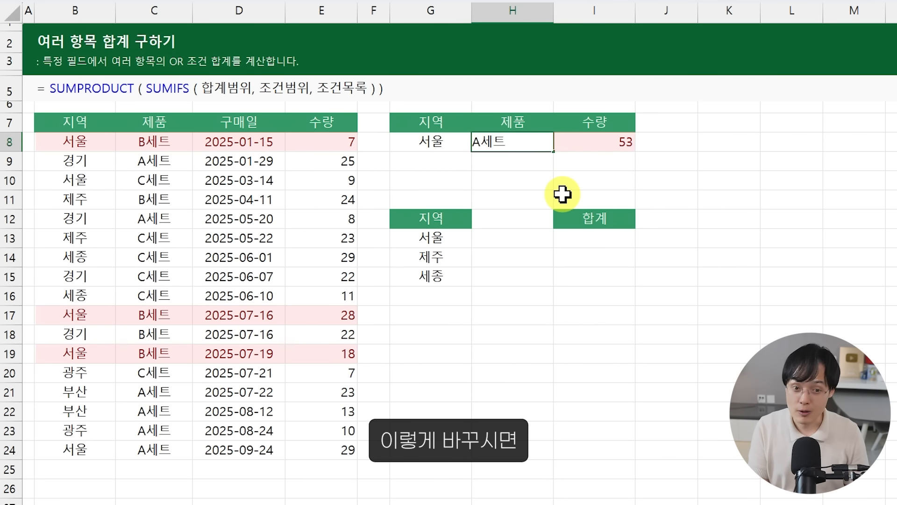
key("Return")
Review the region and product conditions in G8:H8, the total in I8, and the region list in G13:G15
left_click(467, 147)
left_click(496, 145)
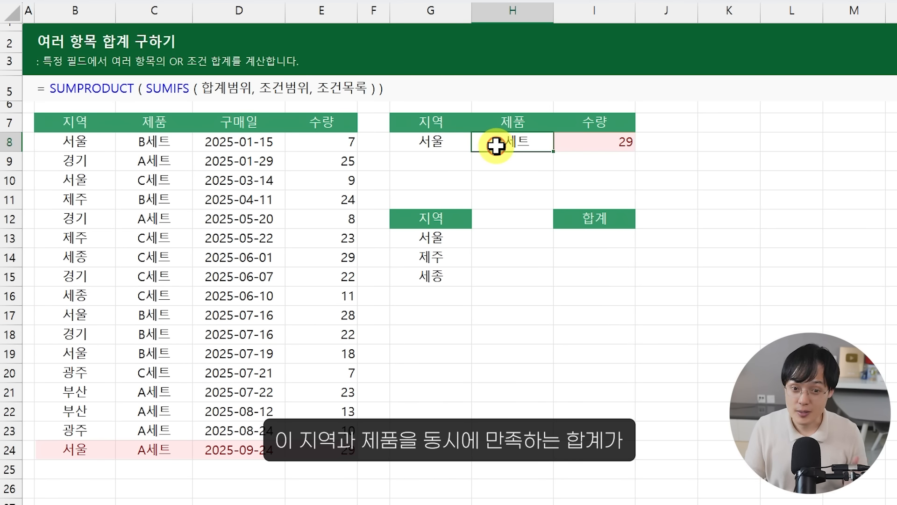
left_click(580, 137)
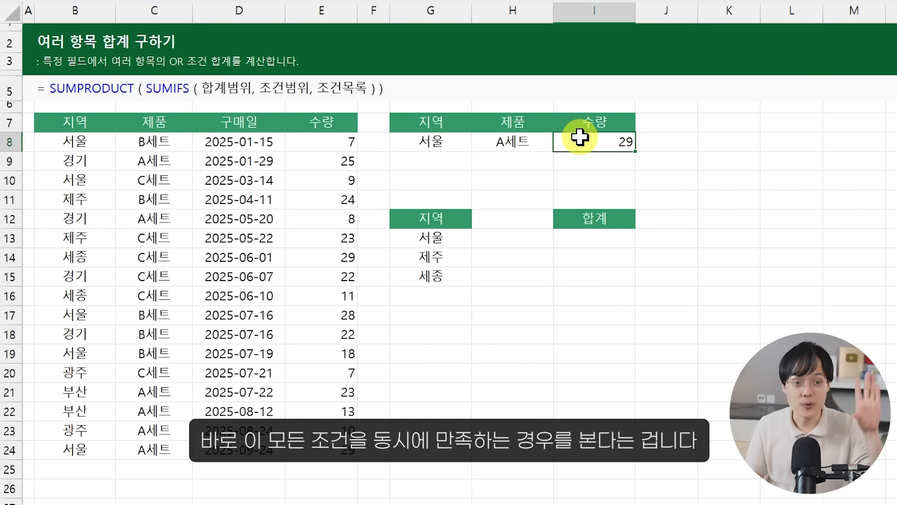
left_click_drag(449, 141, 490, 115)
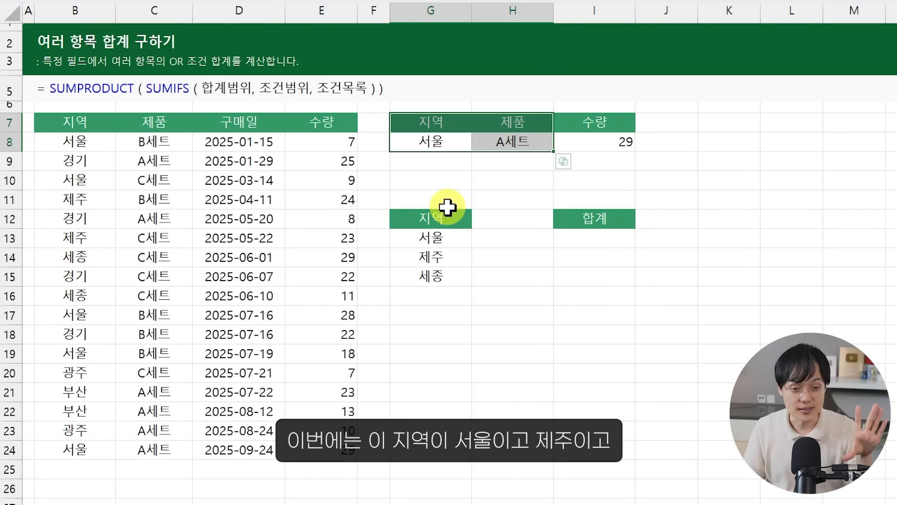
left_click(437, 234)
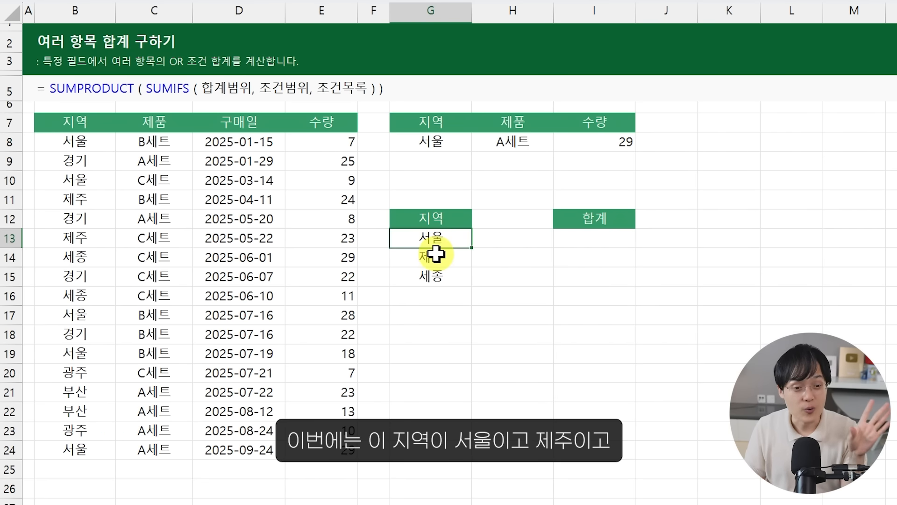
left_click(435, 255)
left_click(437, 275)
left_click_drag(437, 242, 436, 267)
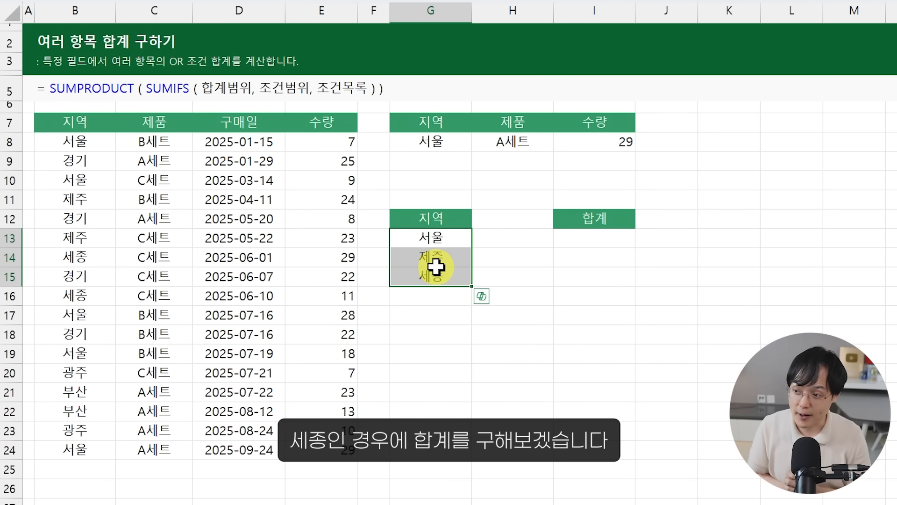
Start a SUMIFS formula in I13 with sum range E8:E24 and criteria range B8:B24 matched to G13
left_click(586, 235)
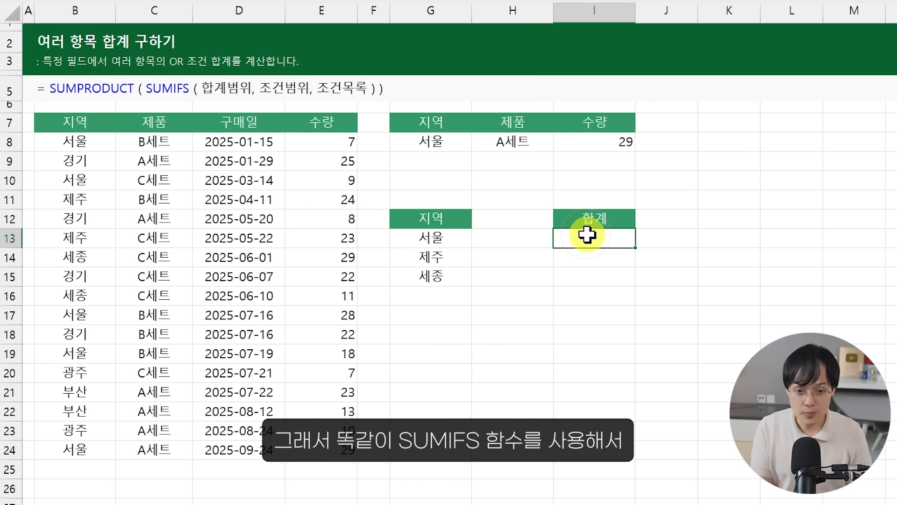
type("=SUMIFS")
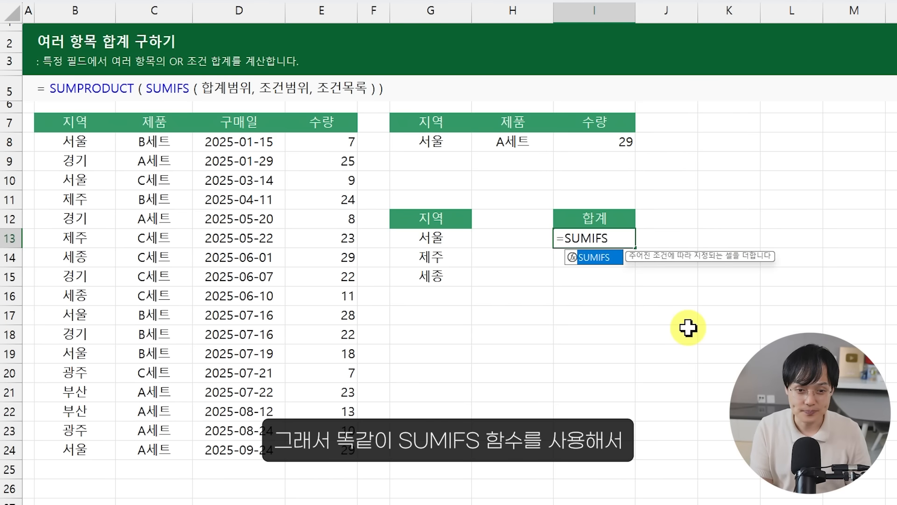
type("(")
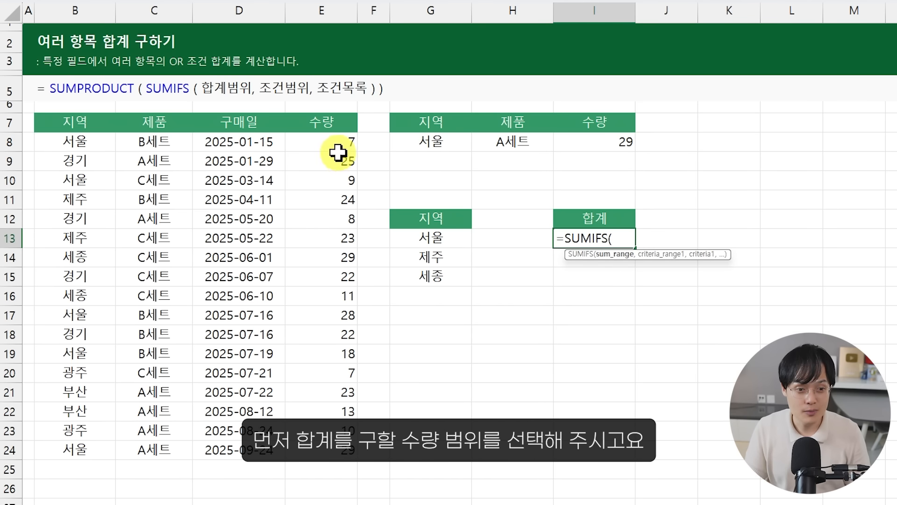
left_click_drag(344, 142, 339, 449)
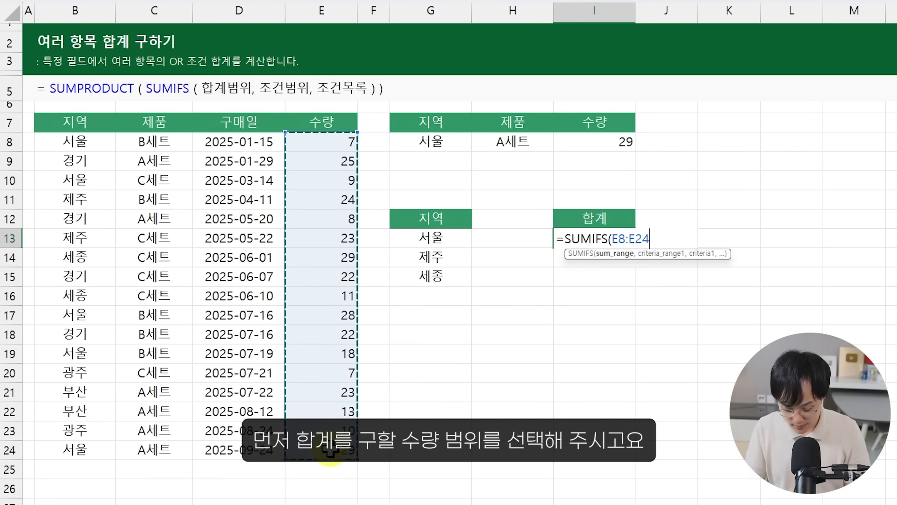
type(",")
left_click_drag(77, 141, 91, 449)
type(",")
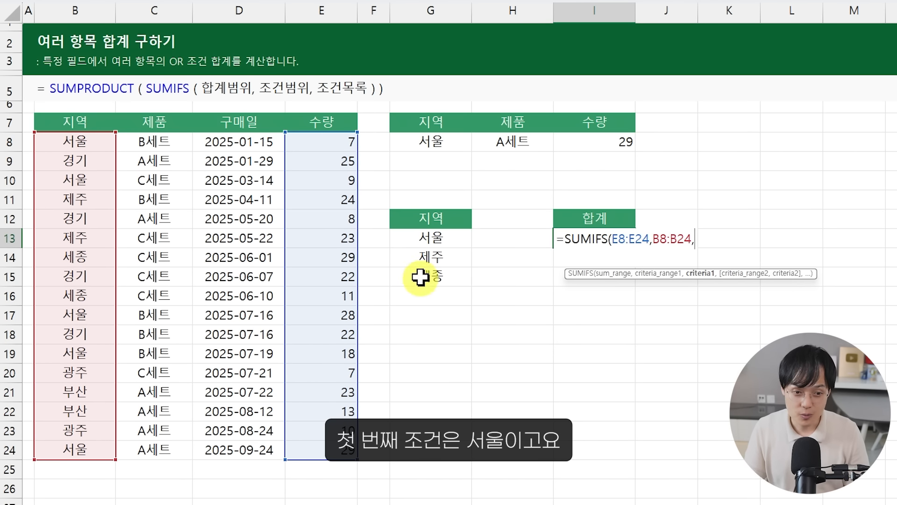
left_click(428, 238)
type(",")
Add criteria range B8:B24 twice more, matched to G14 and G15, and complete the SUMIFS formula in I13
left_click_drag(82, 149, 86, 450)
type(",")
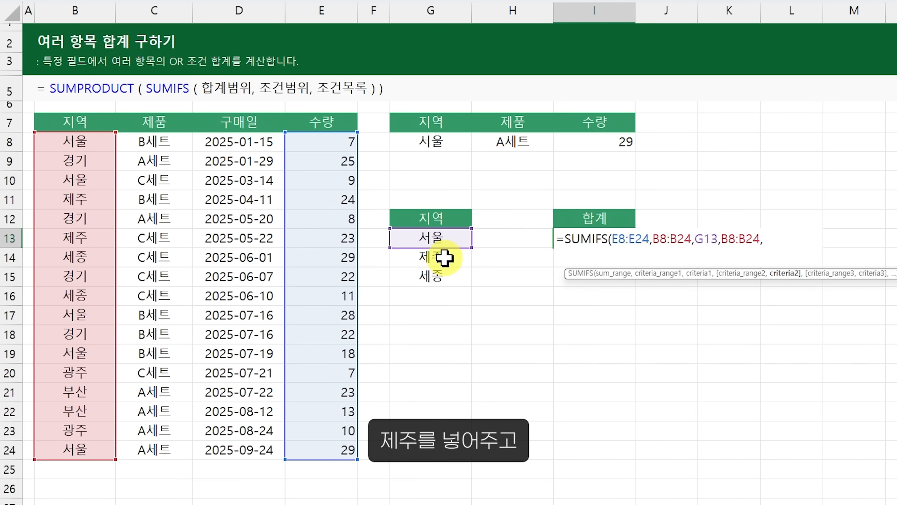
left_click(444, 257)
type(",")
left_click_drag(76, 140, 76, 444)
type(",")
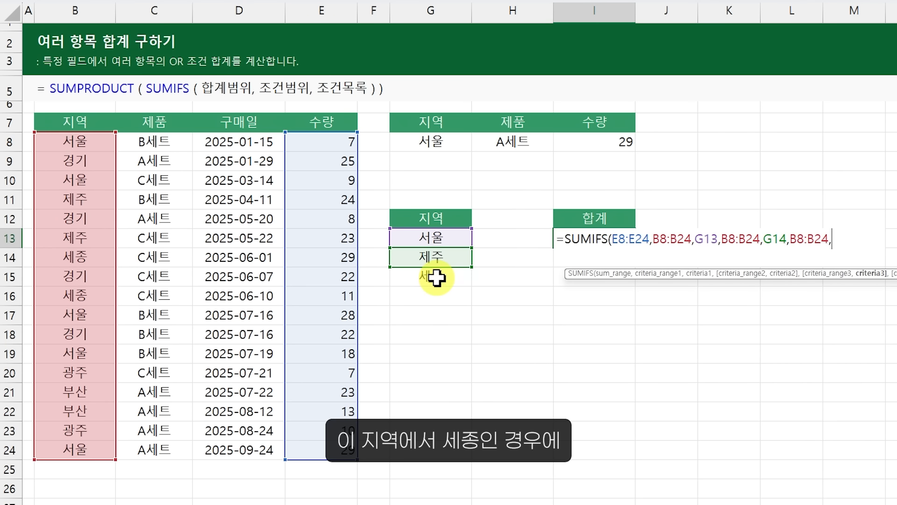
left_click(436, 278)
type(")")
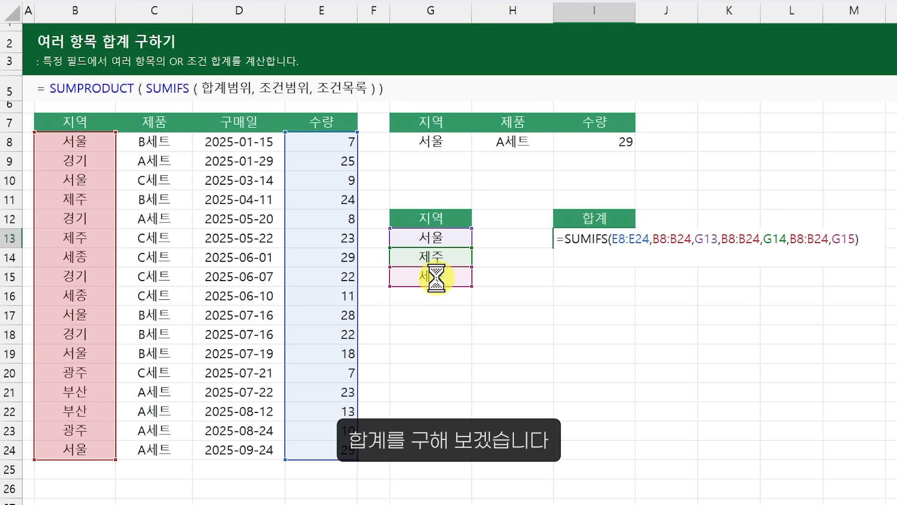
key("Return")
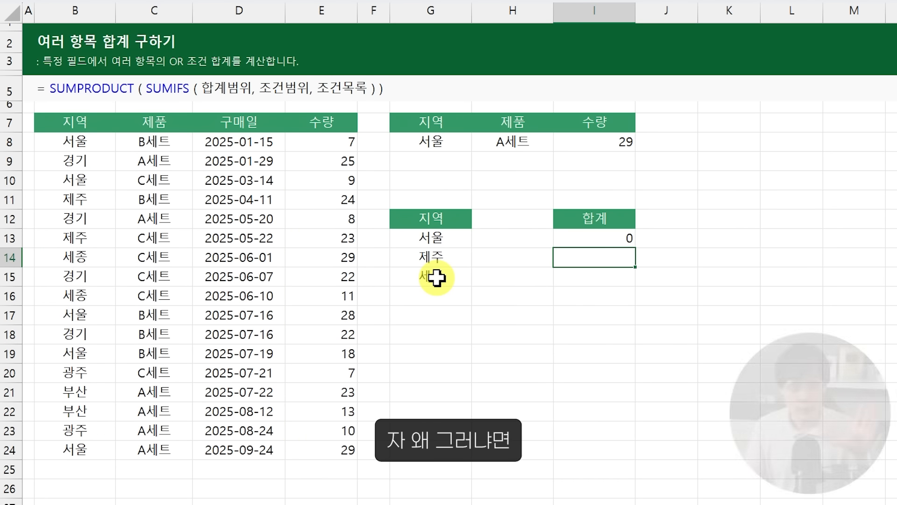
Inspect the three region criteria in the I13 formula and clear the cell
double_click(574, 238)
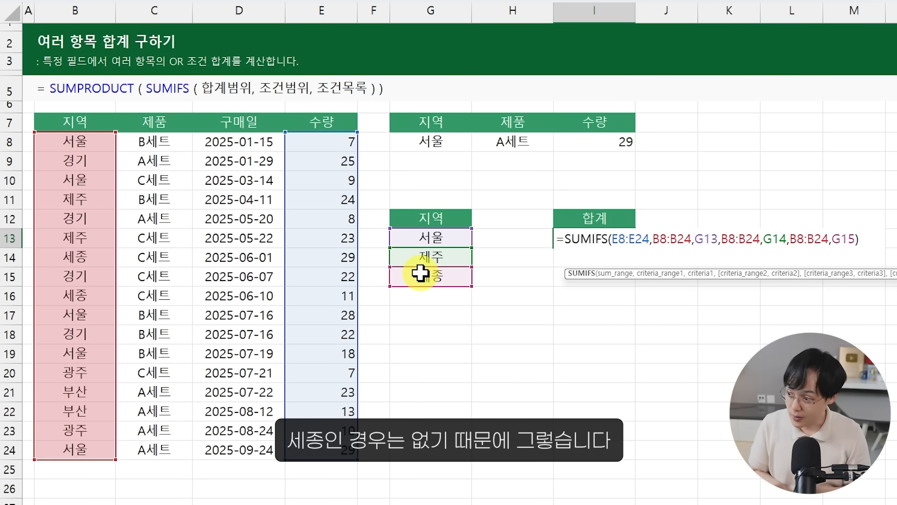
key("ctrl+Return")
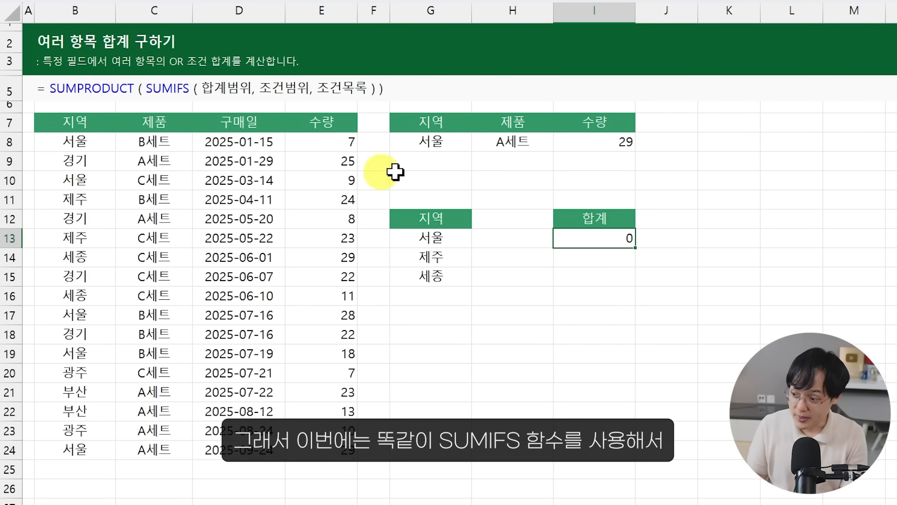
key("Delete")
Start a new SUMIFS formula in I13 with sum range E8:E24 and criteria range B8:B24
left_click(617, 239)
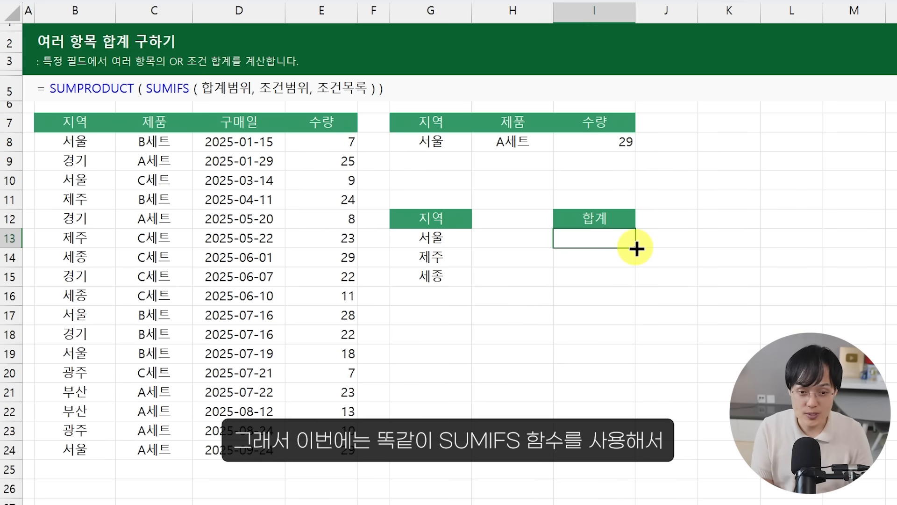
type("=SUMIFS(")
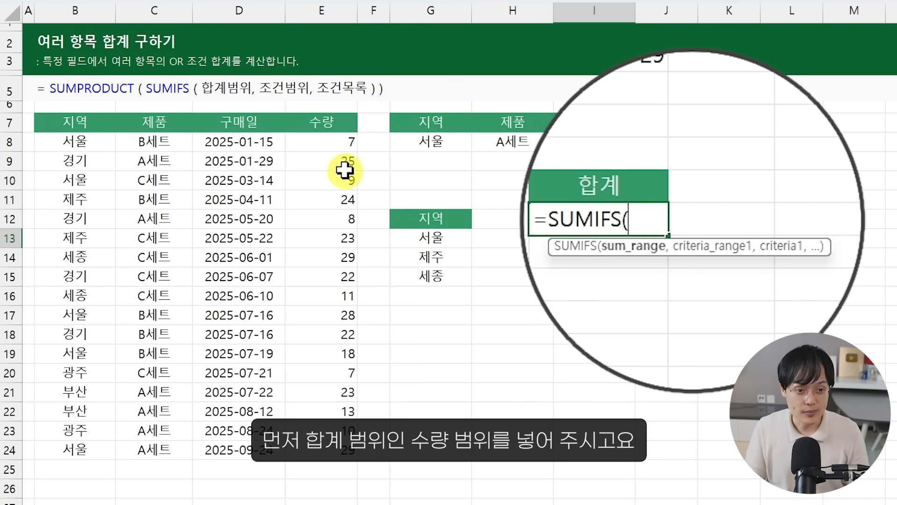
left_click(338, 145)
left_click_drag(338, 146, 340, 446)
type(",")
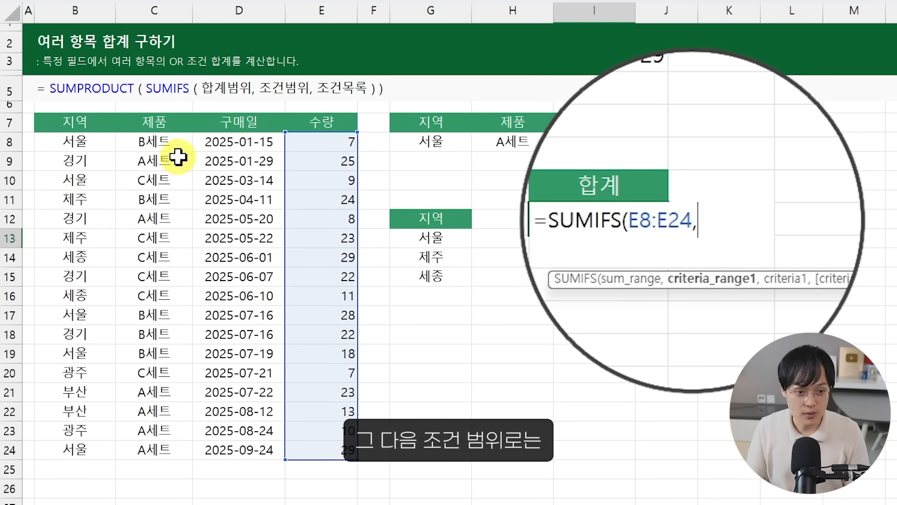
left_click(92, 148)
left_click_drag(92, 150, 99, 447)
type(",")
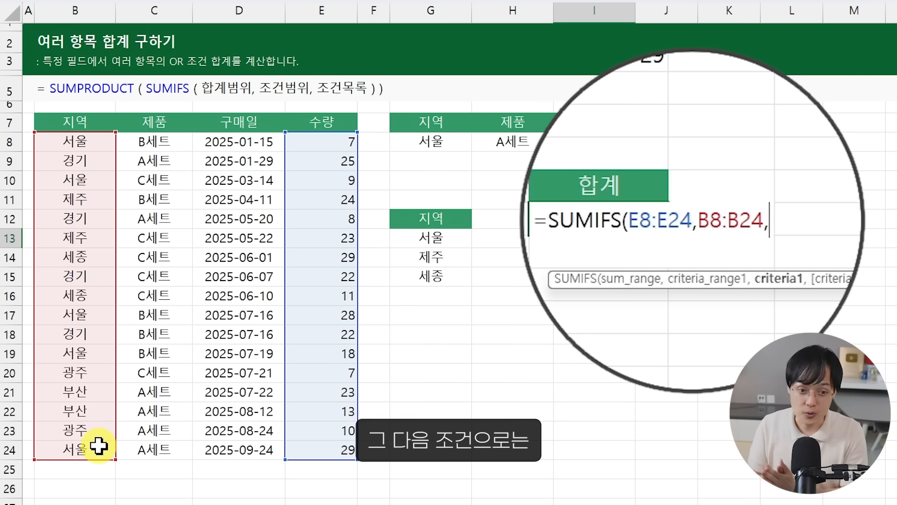
Use the region list G13:G15 as the SUMIFS criteria, complete the formula, and check the totals in I13:I15
left_click(434, 239)
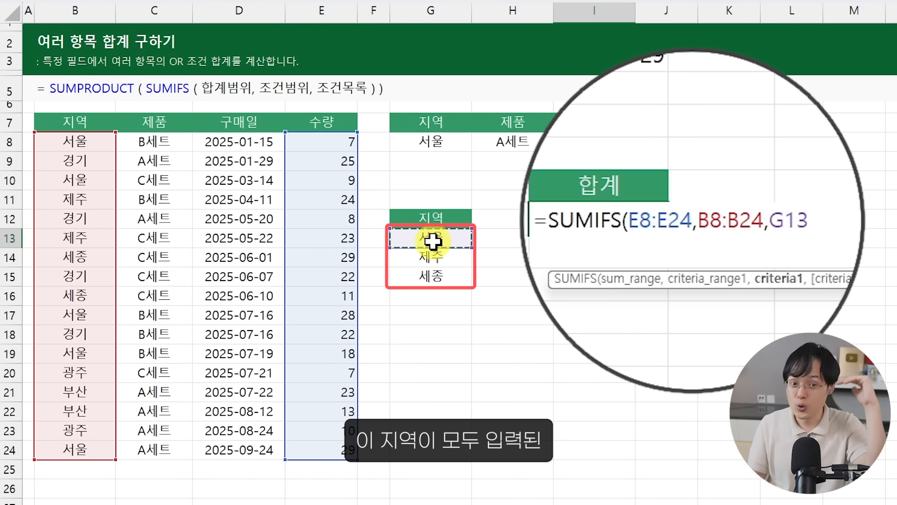
left_click_drag(434, 238, 436, 273)
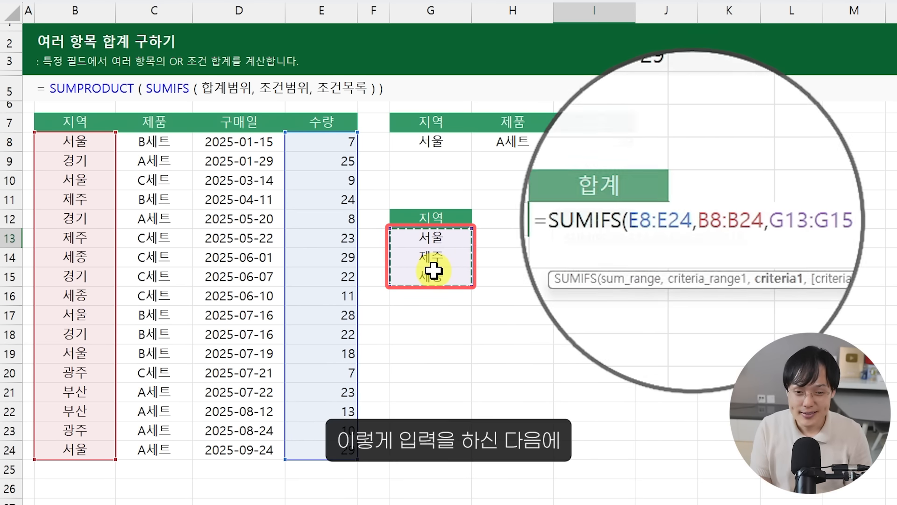
key("Return")
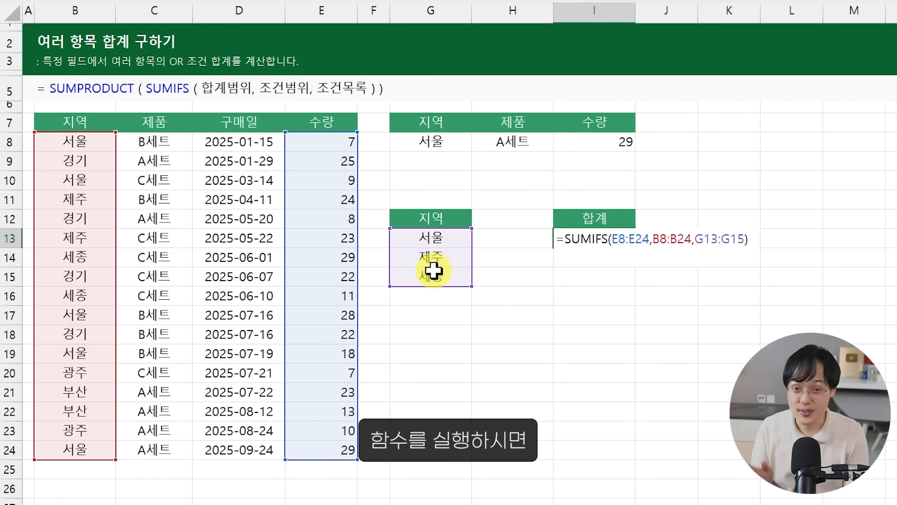
left_click(582, 236)
left_click(581, 259)
left_click(583, 273)
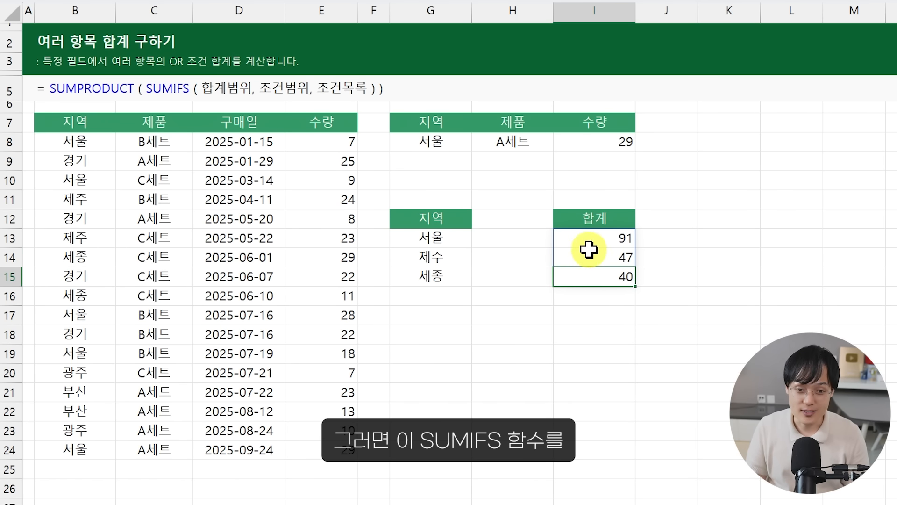
Wrap the SUMIFS formula in I13 with SUMPRODUCT to combine the regional totals into one sum
double_click(590, 236)
left_click(565, 239)
type("SUMP")
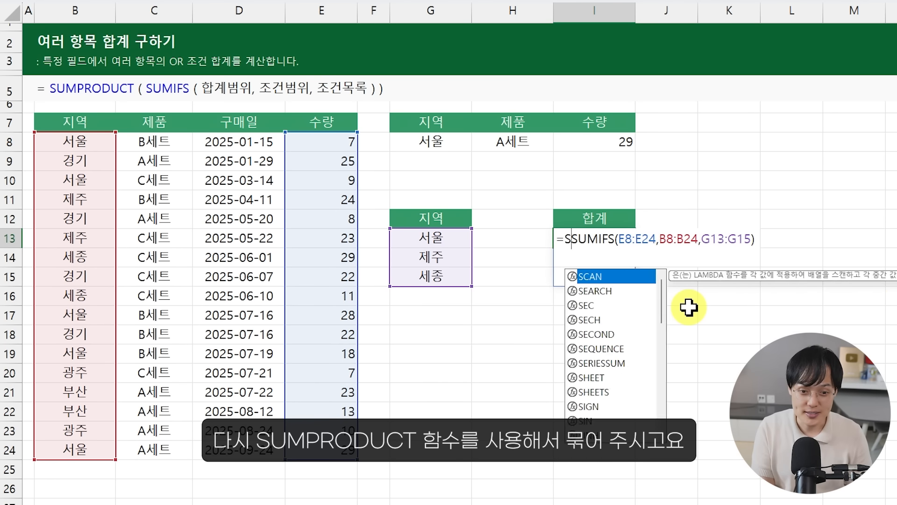
type("RODUCT(")
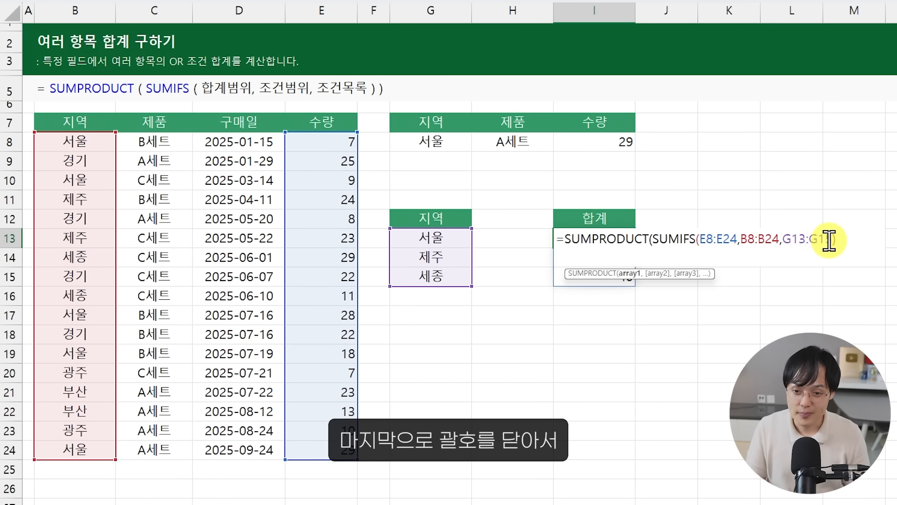
type(")")
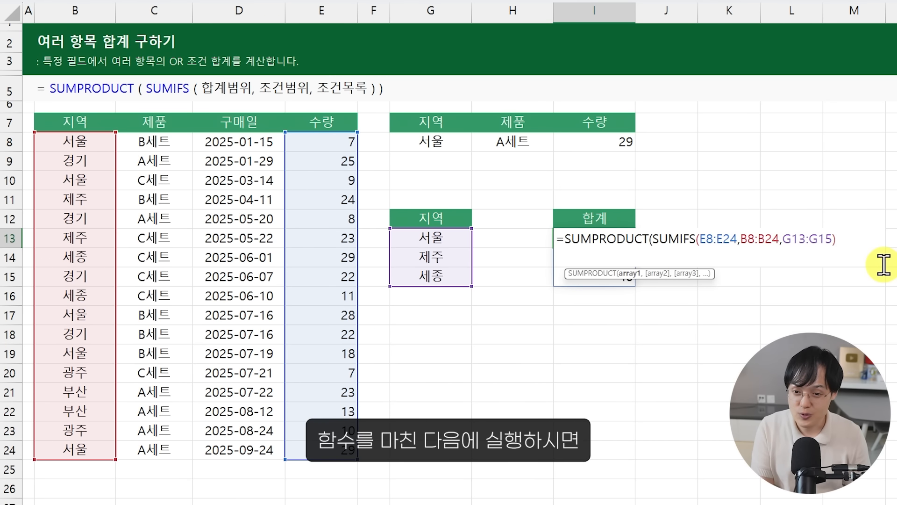
key("Return")
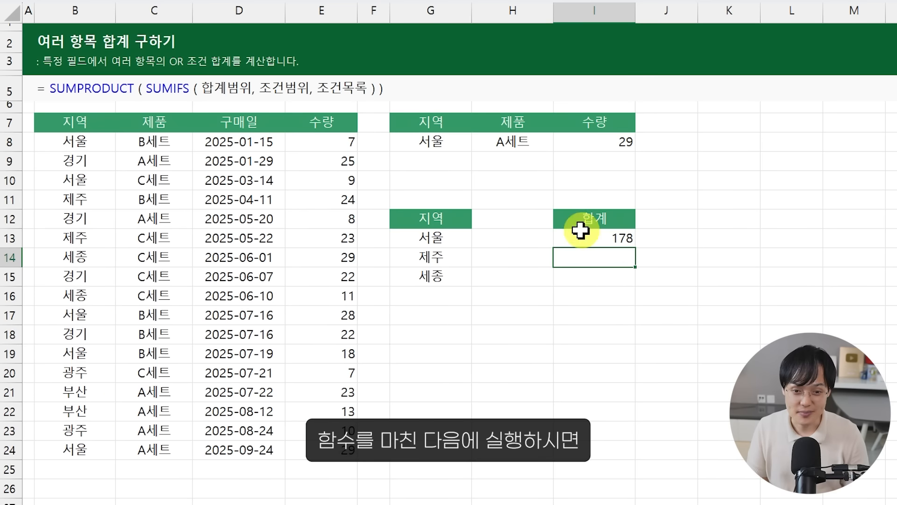
Review the region list G13:G15 and the SUMPRODUCT formula in I13 without changing it
left_click_drag(461, 245, 449, 275)
double_click(582, 238)
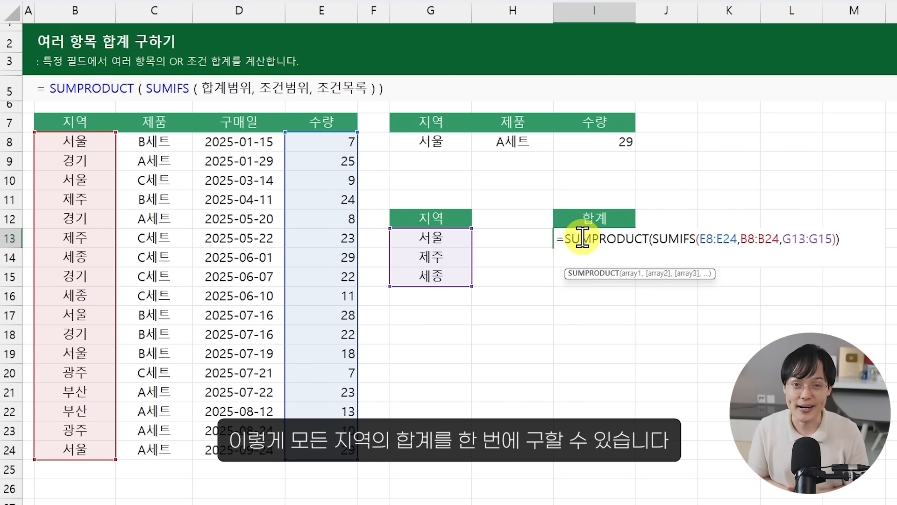
key("Escape")
double_click(582, 237)
key("Escape")
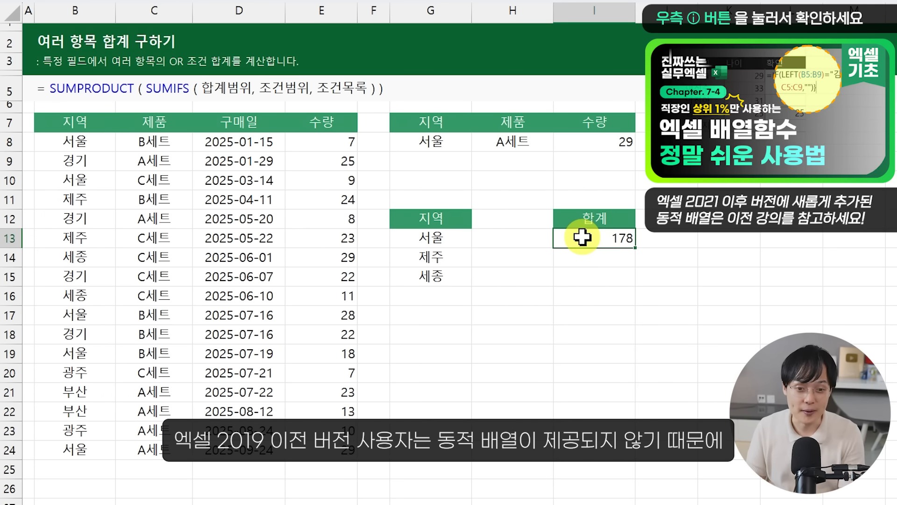
Remove the SUMPRODUCT wrapper in I13, leaving =SUMIFS(E8:E24,B8:B24,G13:G15), and enter the formula
double_click(582, 237)
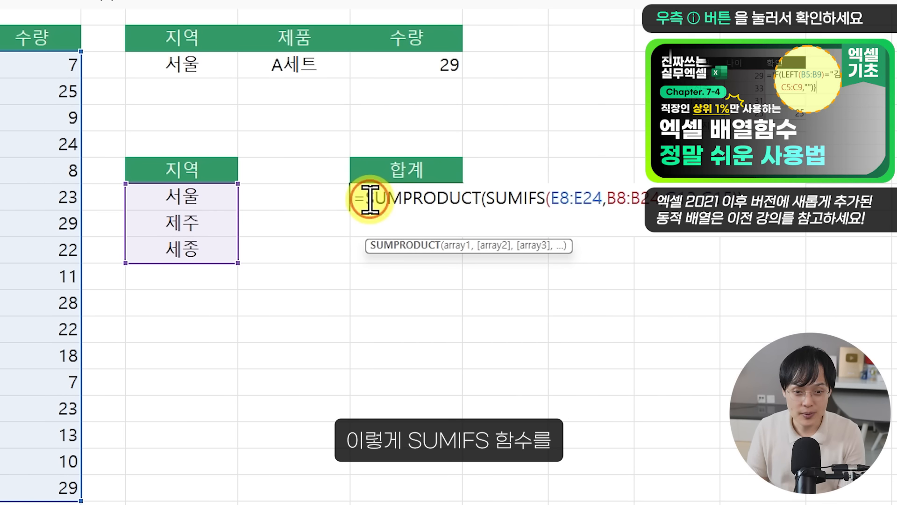
left_click_drag(369, 199, 482, 203)
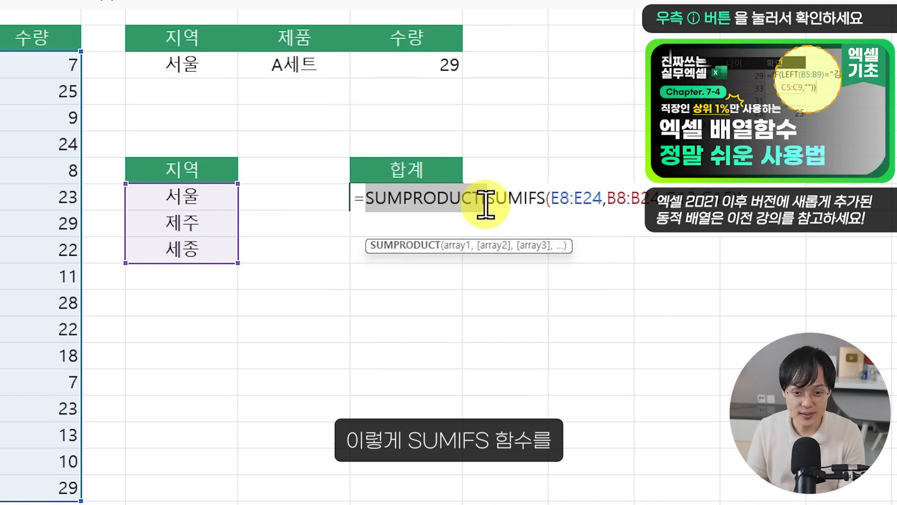
key("BackSpace")
left_click(639, 212)
key("BackSpace")
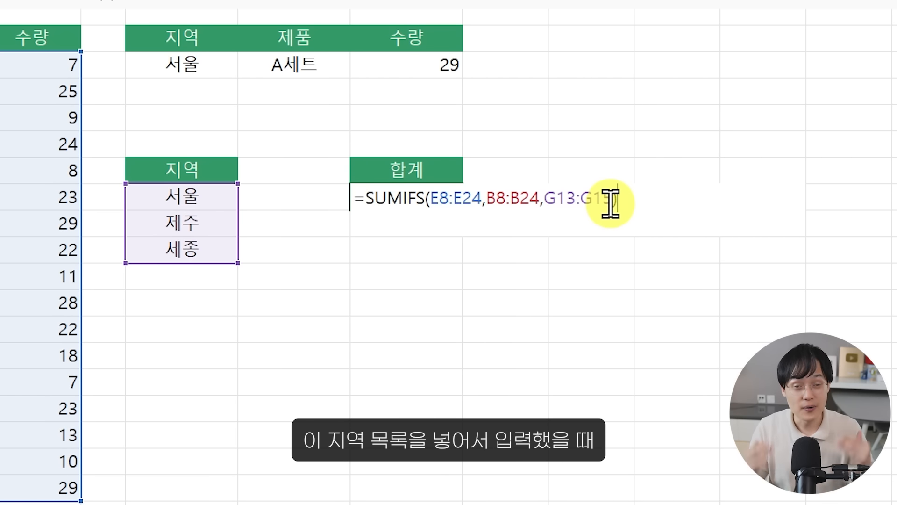
key("ctrl+Return")
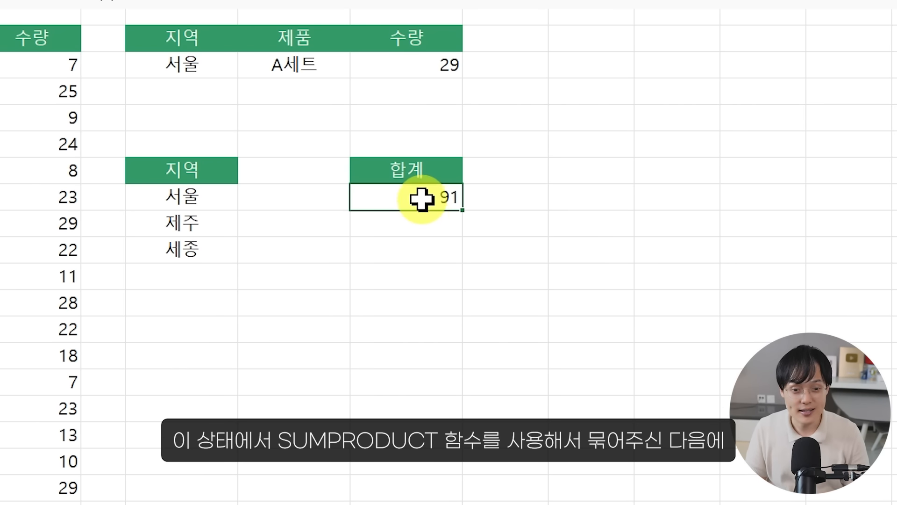
Wrap the plain SUMIFS formula in I13 in SUMPRODUCT again, giving =SUMPRODUCT(SUMIFS(E8:E24,B8:B24,G13:G15))
double_click(369, 200)
type("SUMPRODUSUMIFS(E8:E24,B8:B24,G13:G15")
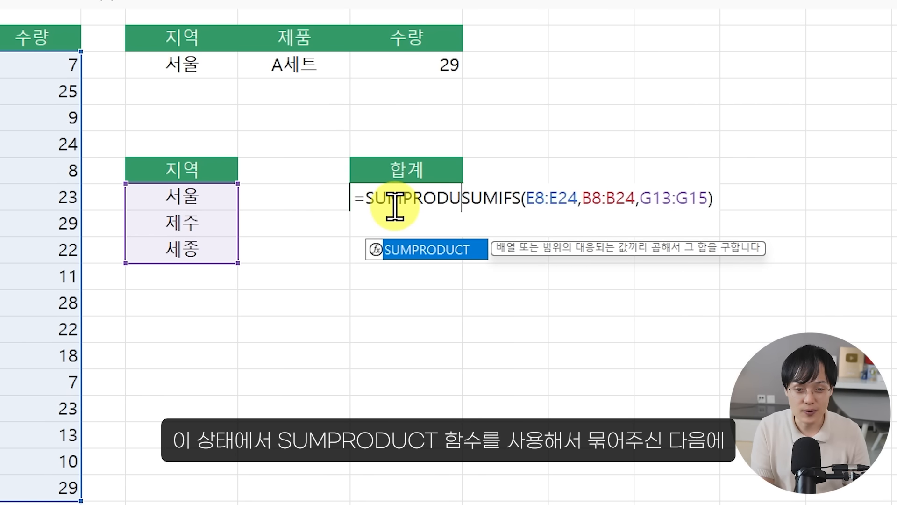
key("Tab")
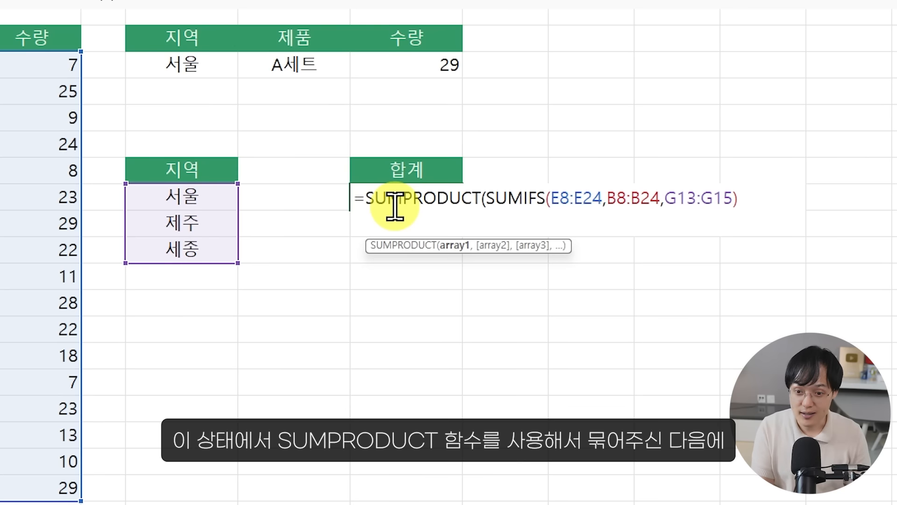
type(")")
key("Return")
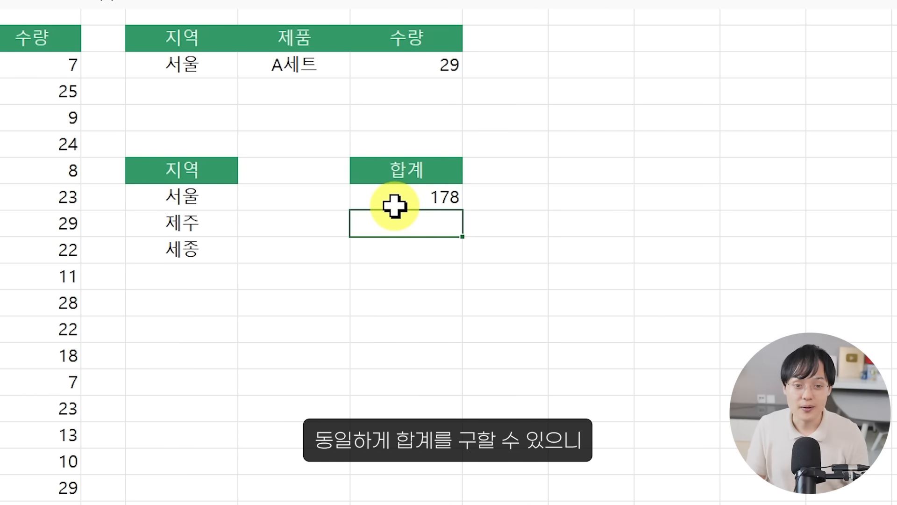
double_click(395, 205)
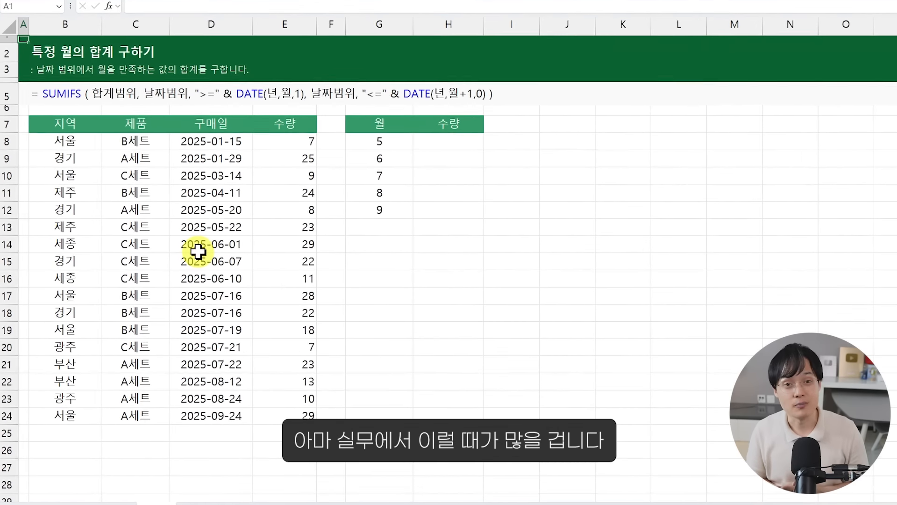
On the monthly totals sheet, begin a SUMIF formula in H8 with the purchase dates D8:D24 as its range
left_click_drag(226, 141, 229, 347)
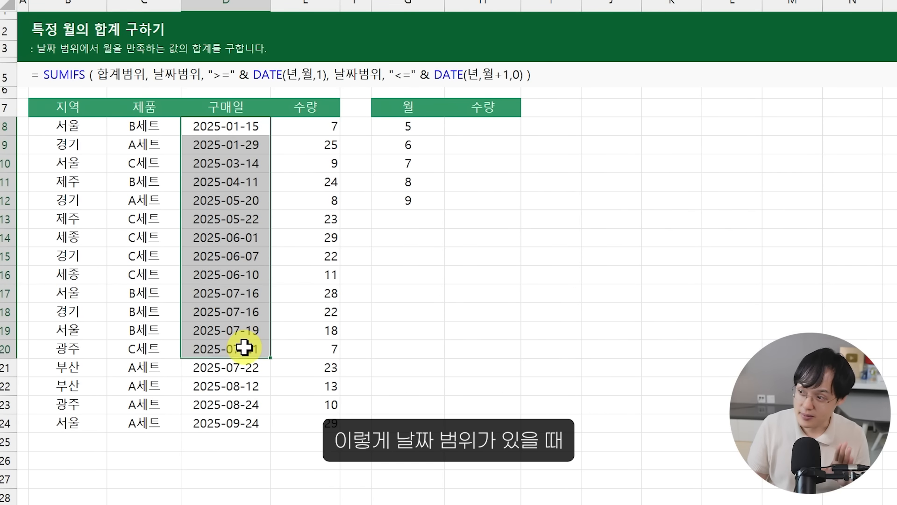
left_click_drag(422, 131, 417, 200)
left_click(484, 124)
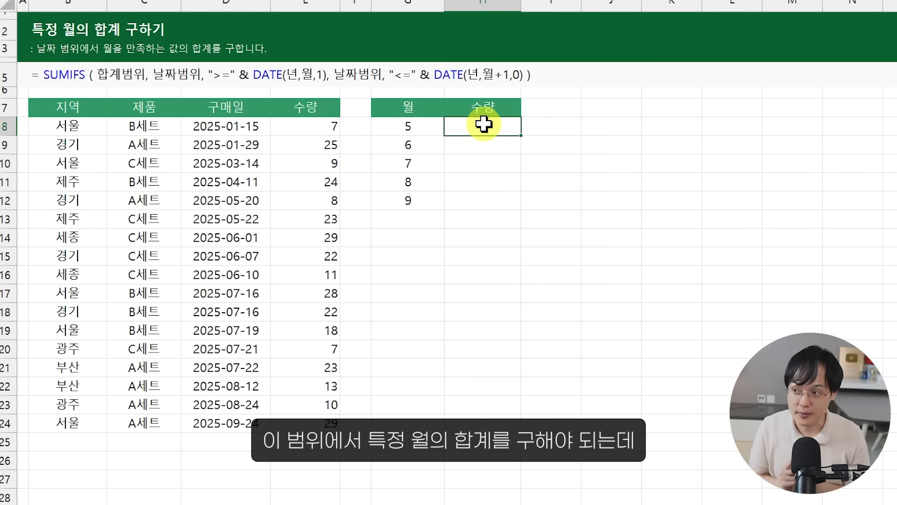
type("=SUM")
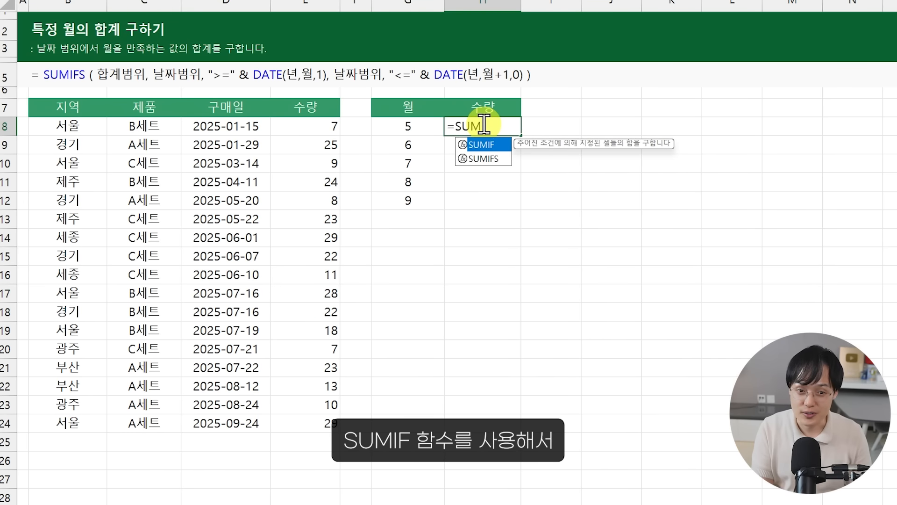
type("IF(")
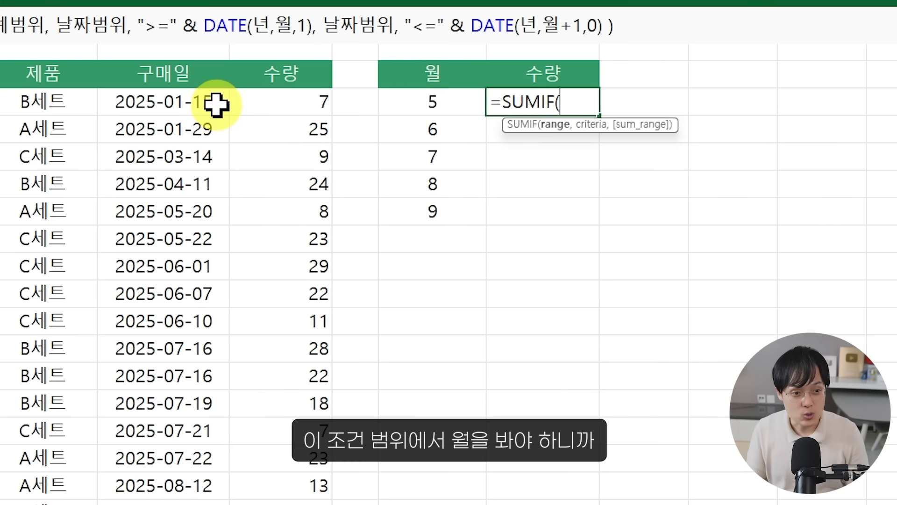
left_click_drag(212, 98, 196, 504)
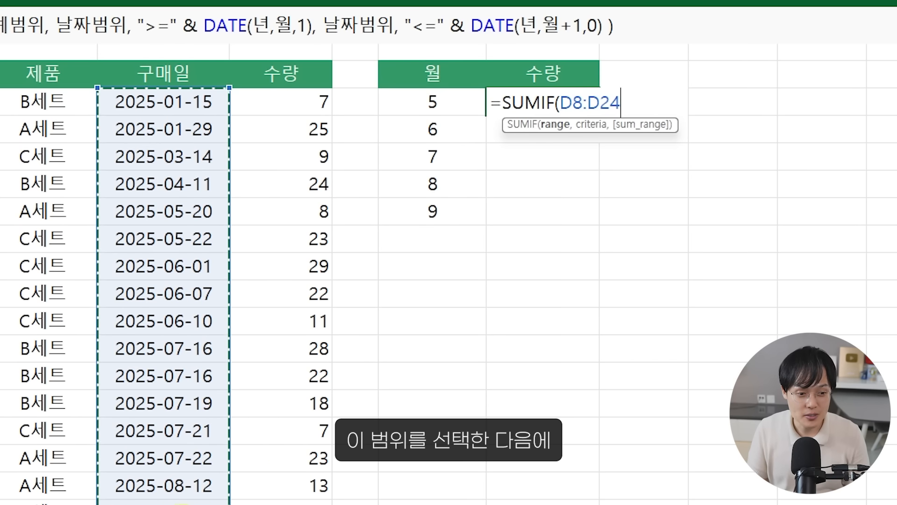
Wrap the date range in the H8 formula in MONTH, giving MONTH(D8:D24) as SUMIF's first argument
left_click(559, 101)
type("MONTH(")
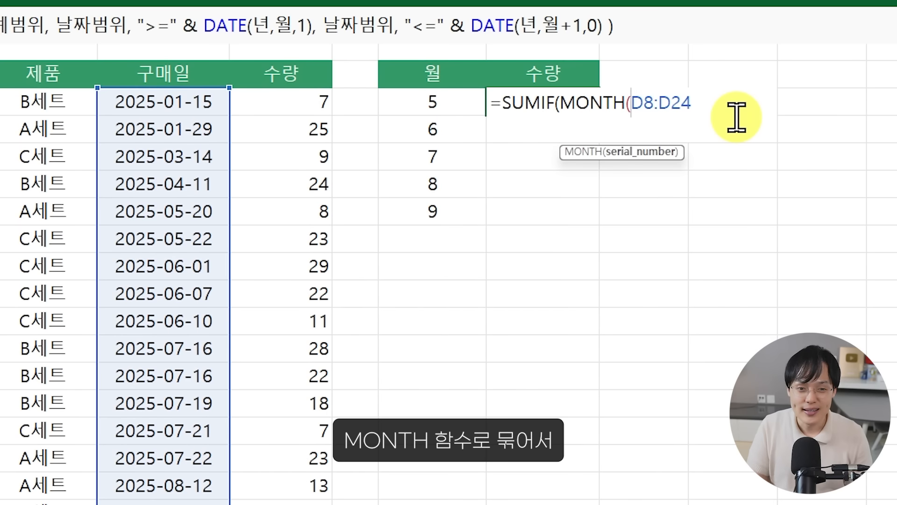
key("End")
type("),")
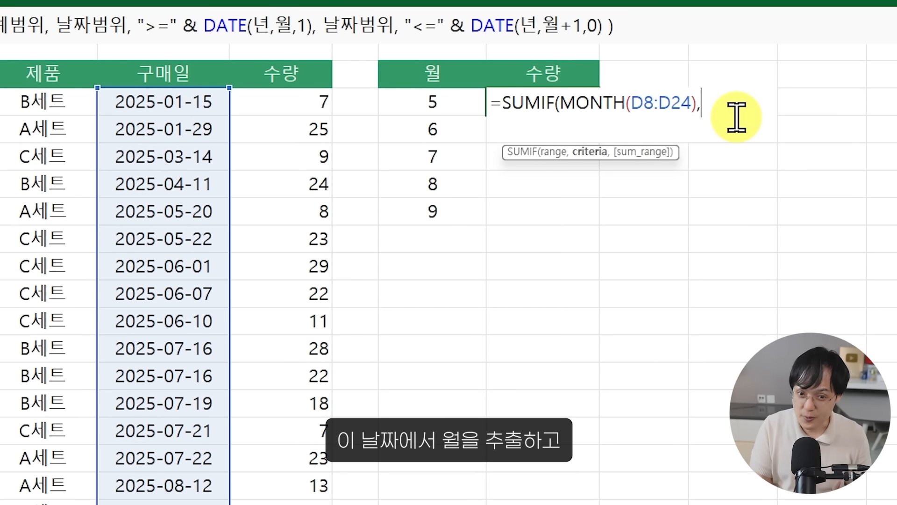
Try to complete the H8 SUMIF formula with criteria G8 and sum range E8:E24, and discard the entry
left_click(458, 102)
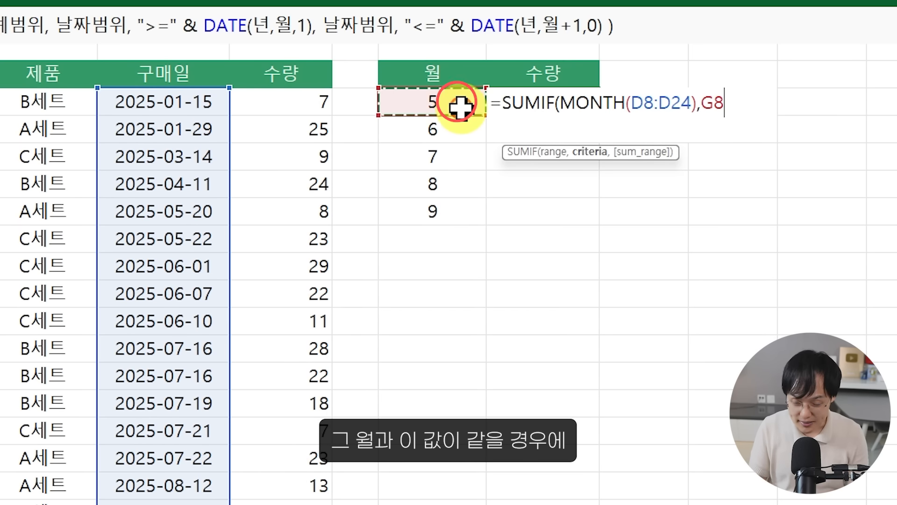
type(",")
left_click_drag(311, 103, 309, 503)
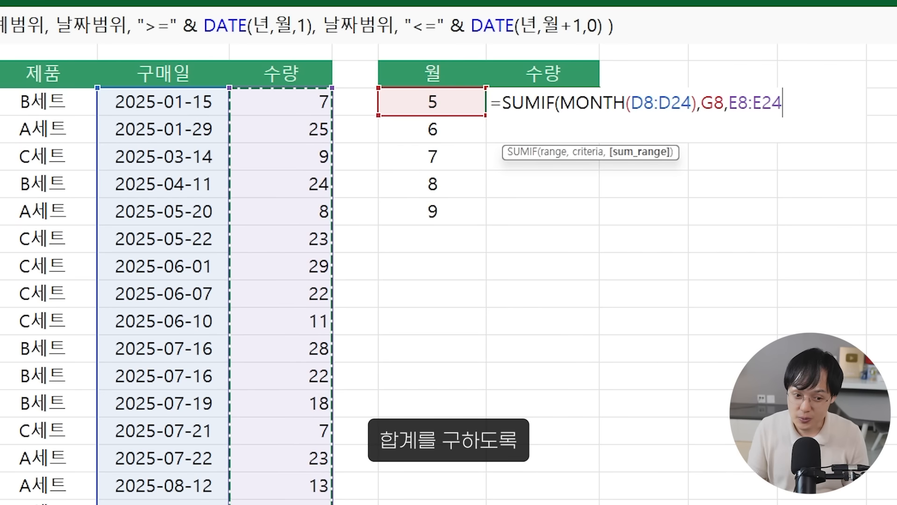
type(")")
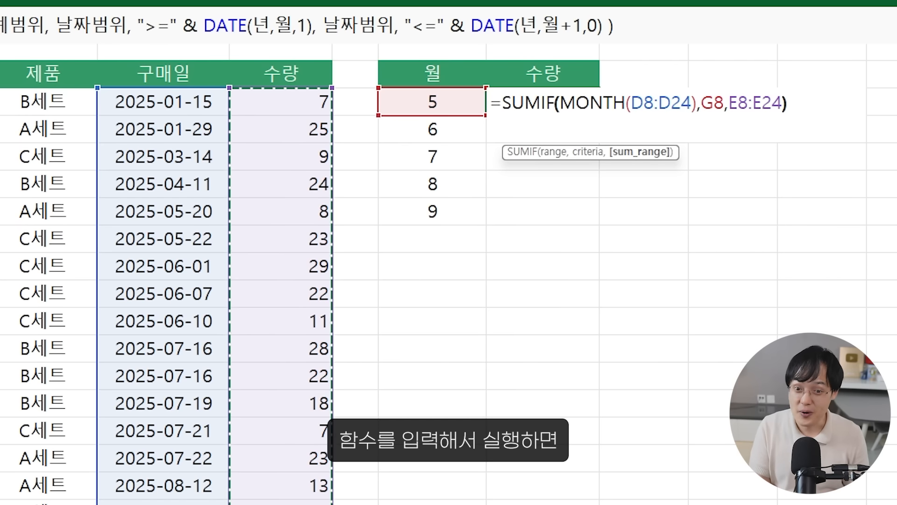
key("Return")
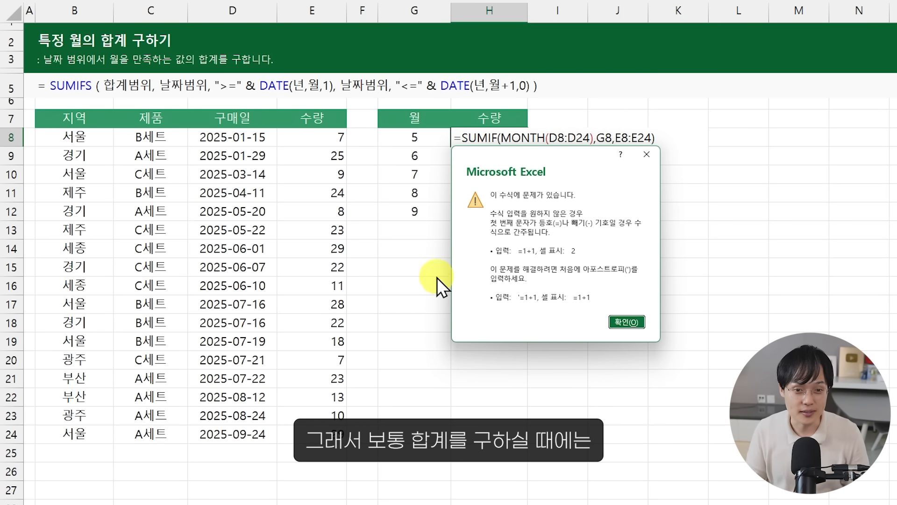
key("Escape")
key("Escape")
Insert a helper column between 구매일 and 수량, enter =MONTH(D8) in E8 and fill it down
left_click(319, 13)
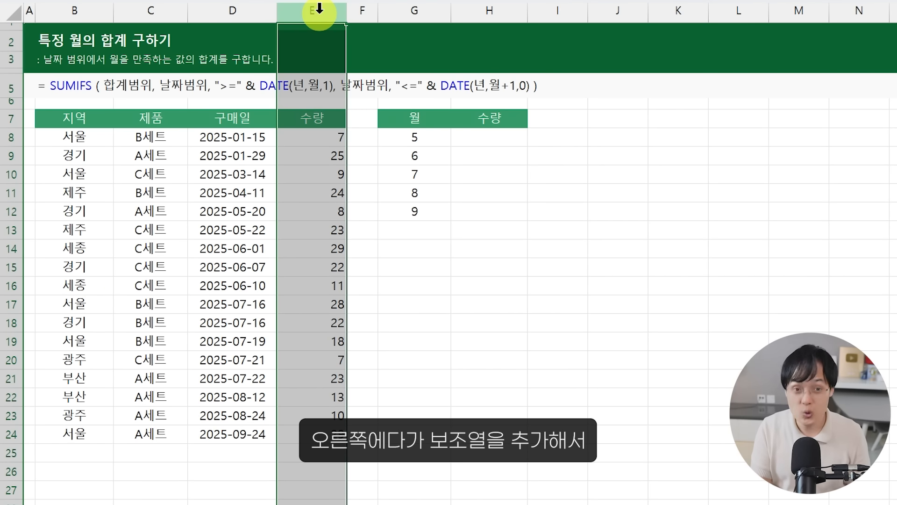
key("ctrl+shift+plus")
left_click(317, 140)
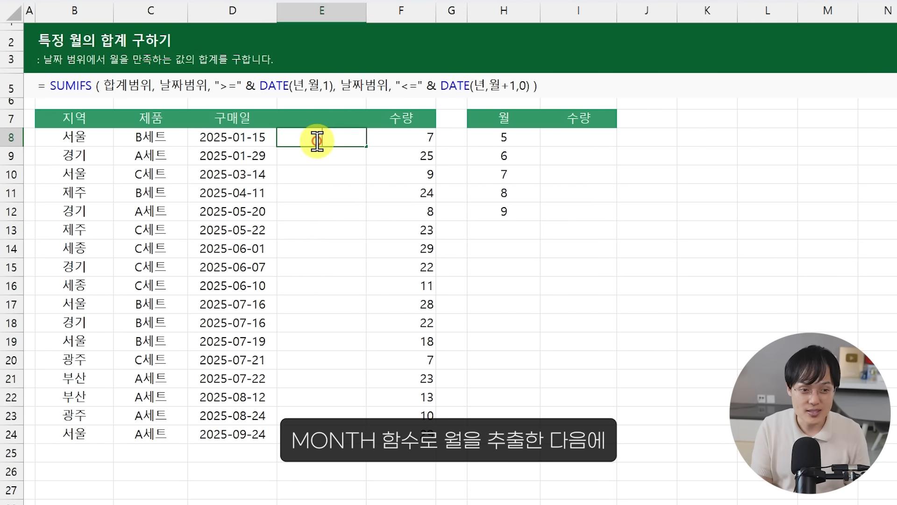
type("=MONTH(D8)")
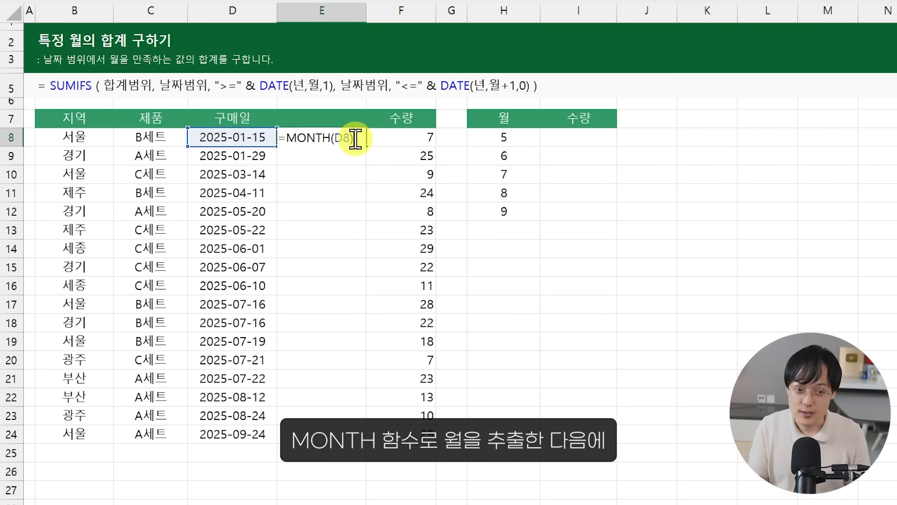
key("Return")
left_click(354, 137)
left_click_drag(367, 145, 341, 230)
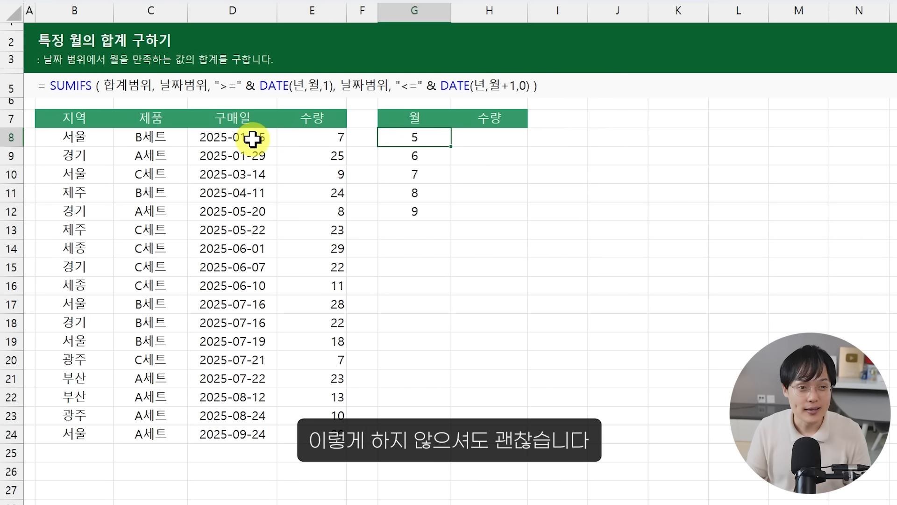
Start a SUMIFS formula in H8 with sum range E8:E24 and the purchase dates D8:D24 as the first criteria range
left_click(250, 136)
left_click(409, 138)
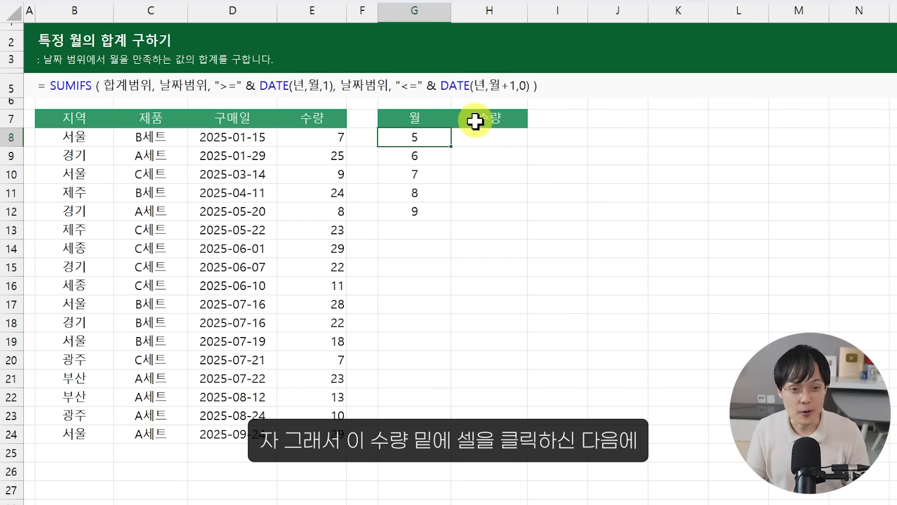
left_click(487, 136)
type("=")
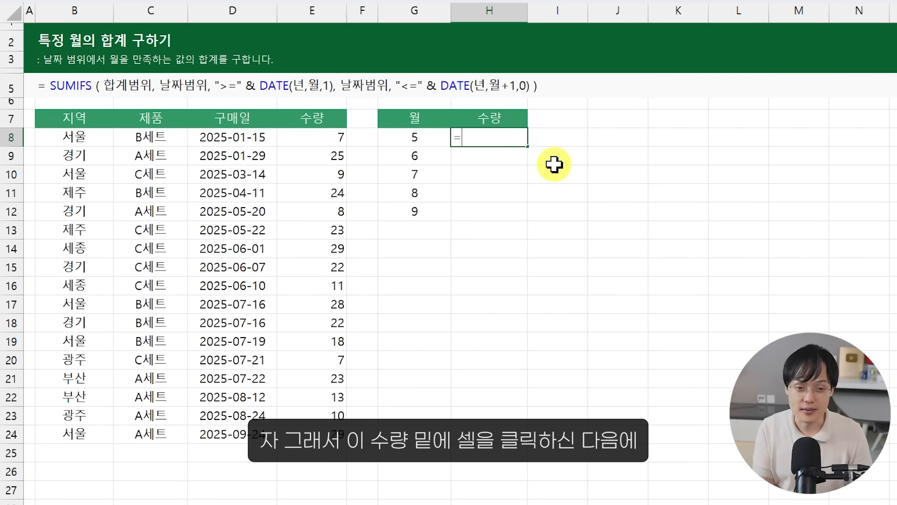
type("SUMIF")
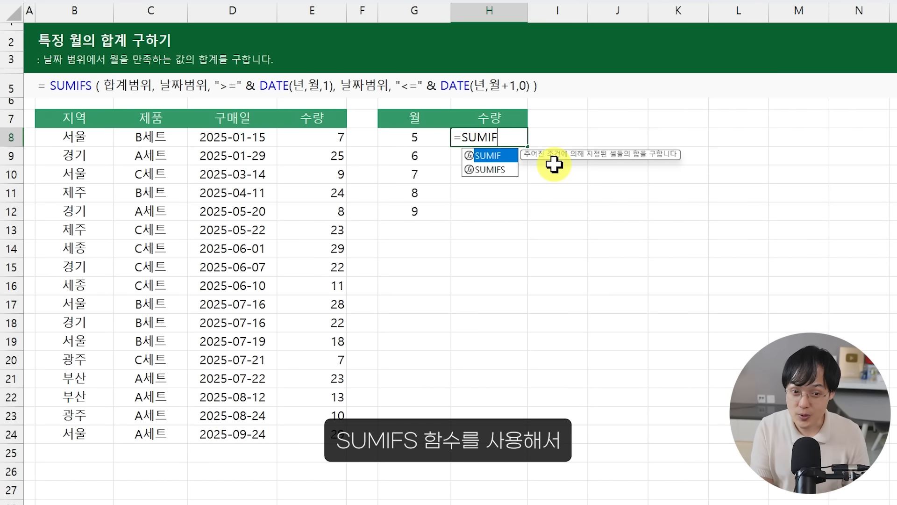
type("S(")
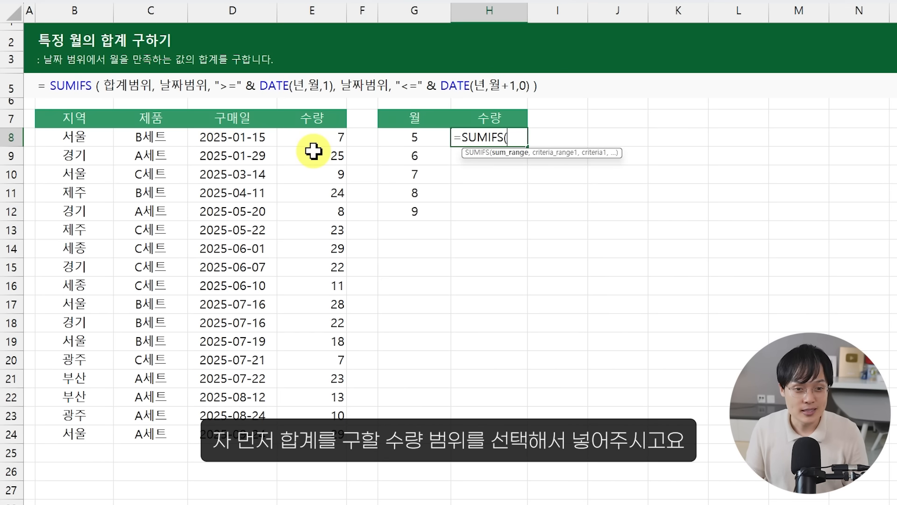
left_click_drag(316, 138, 321, 427)
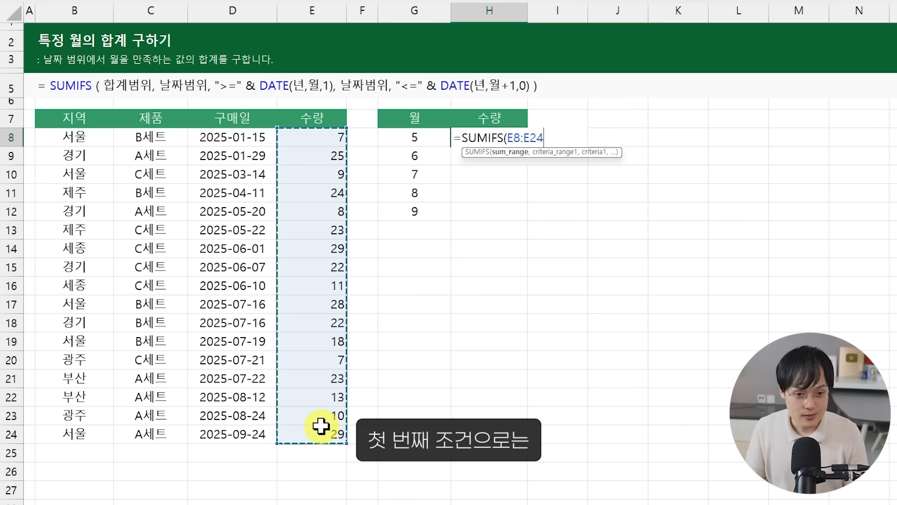
type(",")
left_click_drag(227, 136, 264, 424)
type(",")
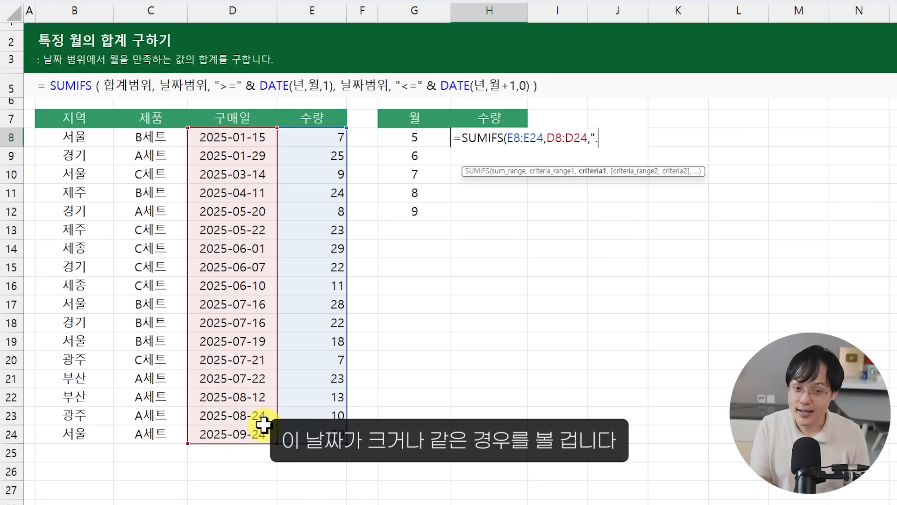
Add the first SUMIFS criterion in H8 as ">="&DATE(2025,G8,1) for dates from the first of the month
type("\">=\"&")
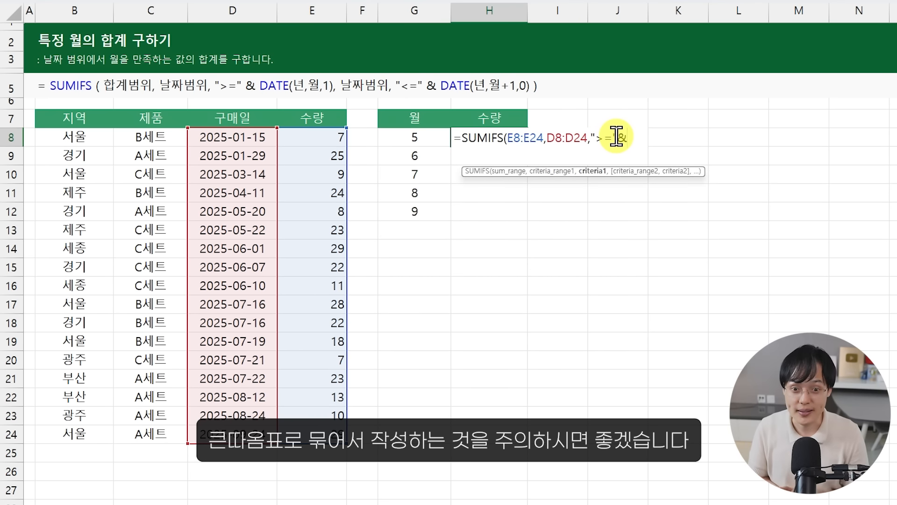
type("D")
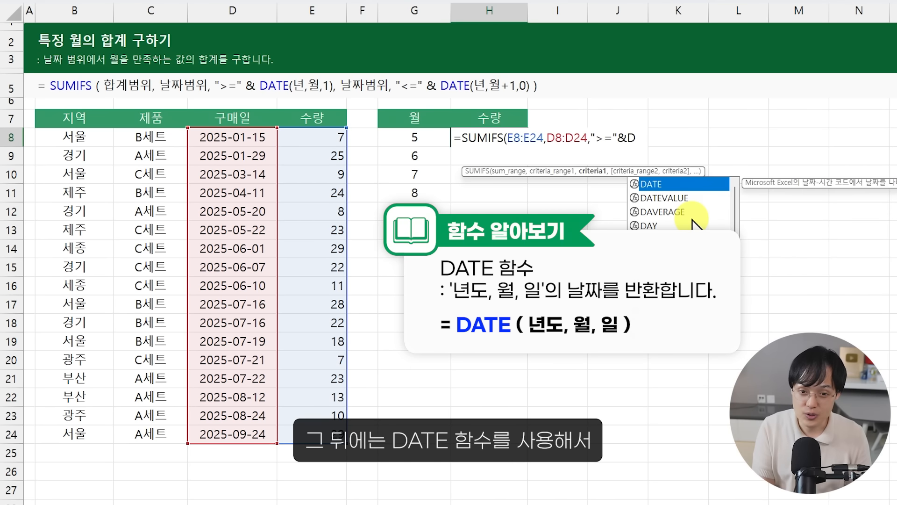
type("ATE(2")
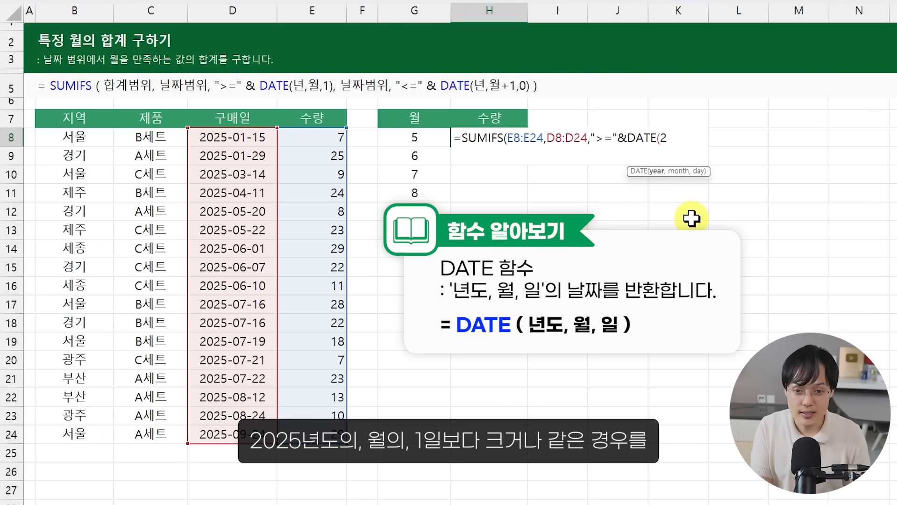
type("025,")
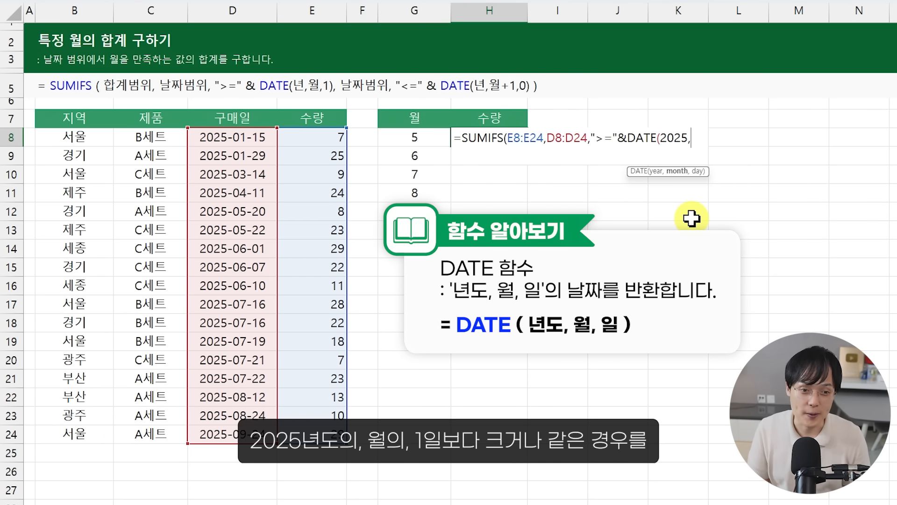
left_click(418, 140)
type(",1")
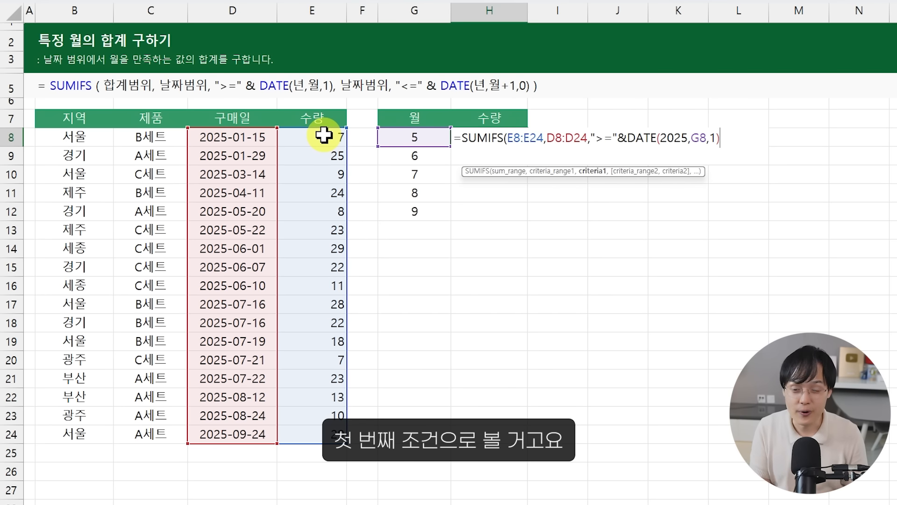
type(",")
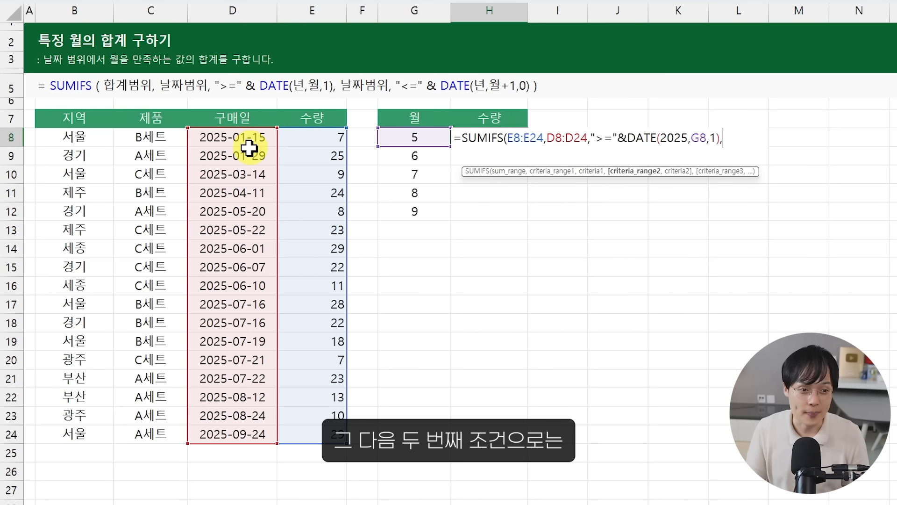
Add the second SUMIFS condition in H8: purchase dates D8:D24 with criterion "<="&DATE(2025,G8+1,0), and close the formula
left_click_drag(248, 144, 249, 423)
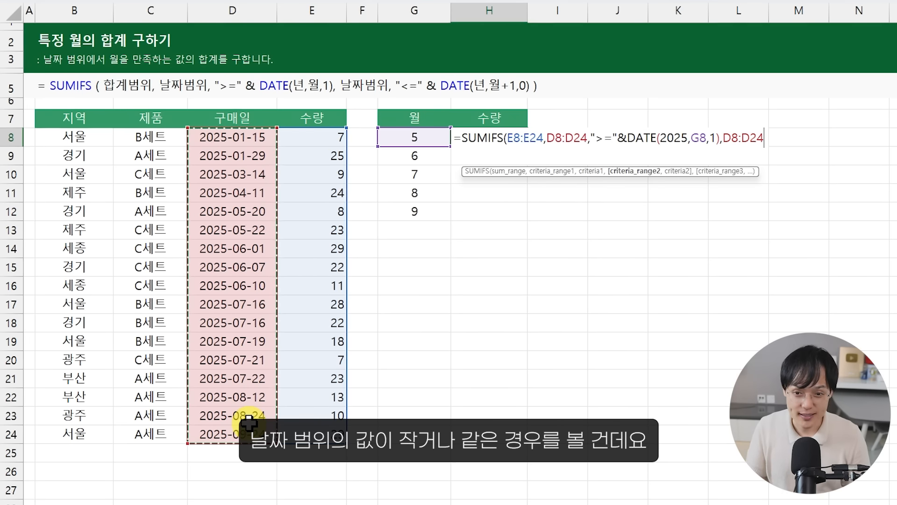
type(",\"<=\"")
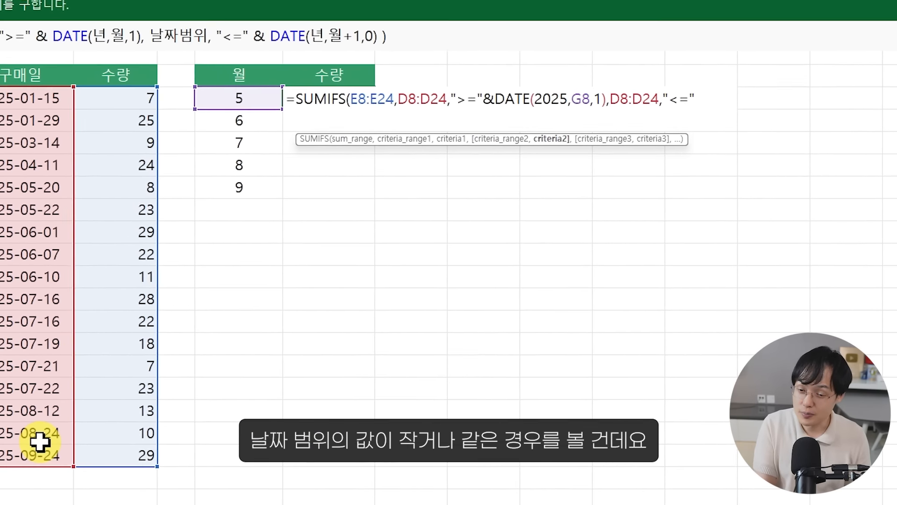
type("&DATE")
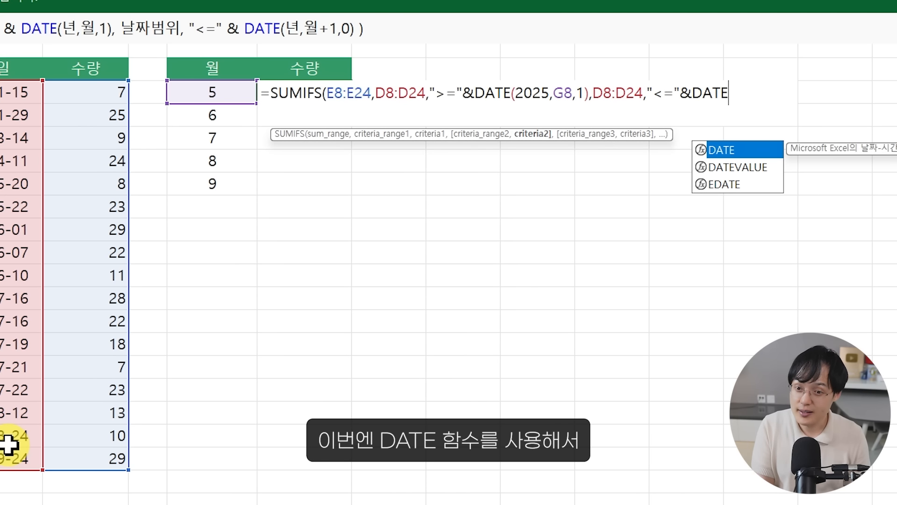
type("(20")
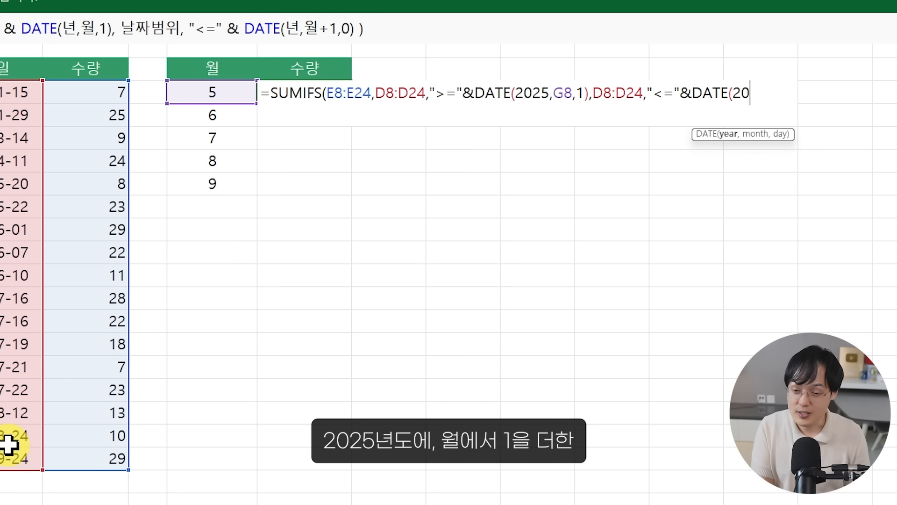
type("25,")
left_click(212, 97)
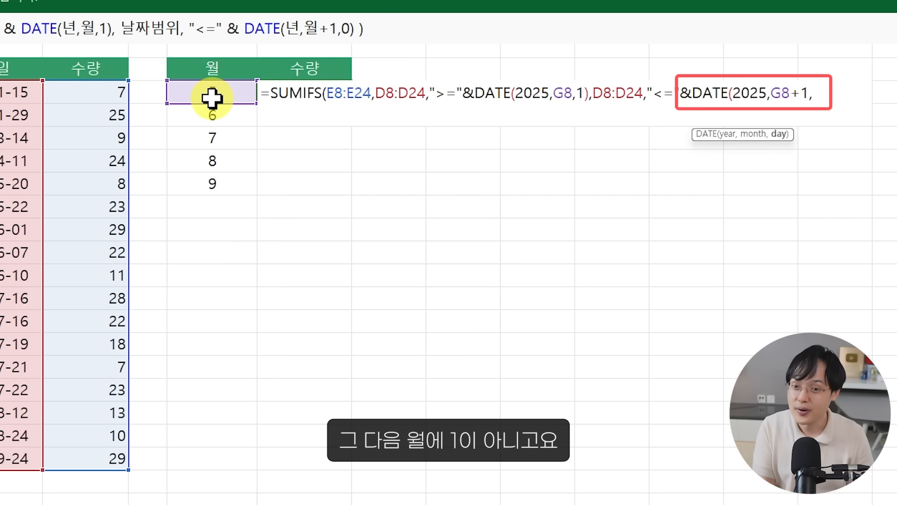
type("0)")
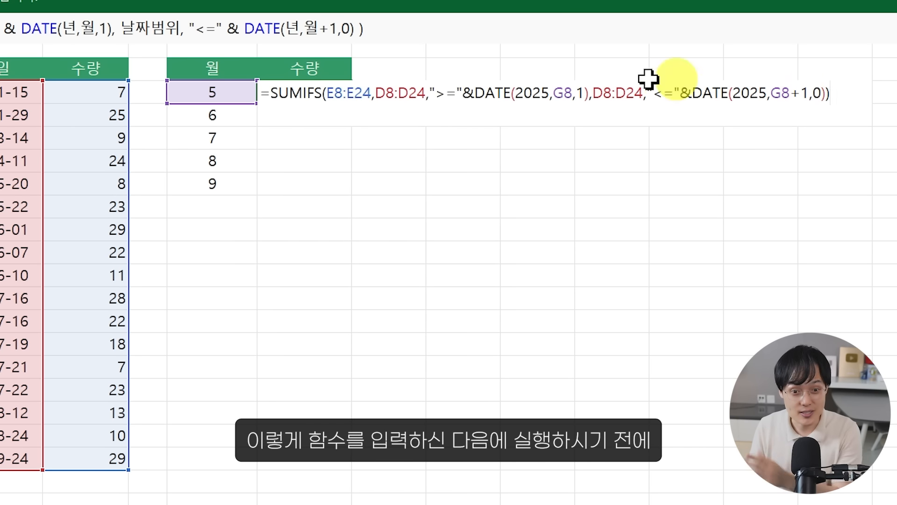
Make the sum range E8:E24 and both D8:D24 criteria ranges absolute references in the H8 formula
left_click_drag(332, 93, 366, 93)
key("F4")
left_click_drag(419, 93, 461, 92)
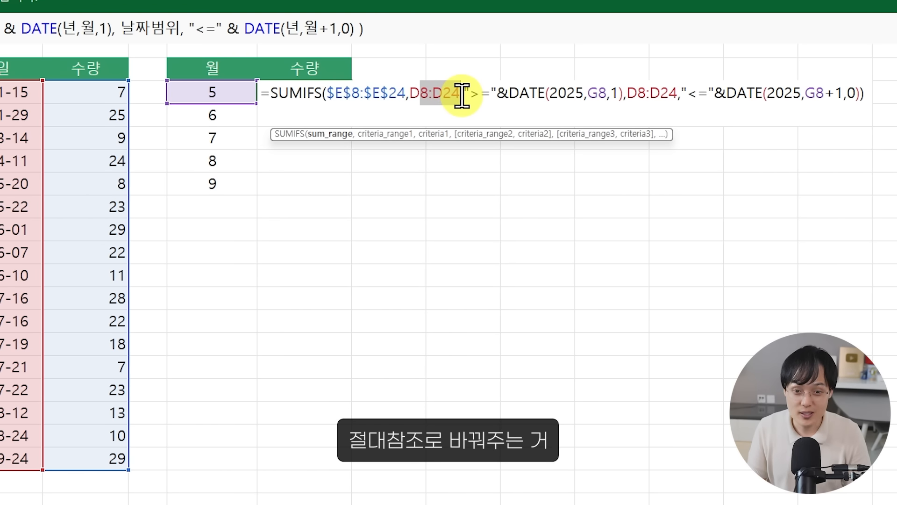
key("F4")
left_click_drag(661, 92, 706, 96)
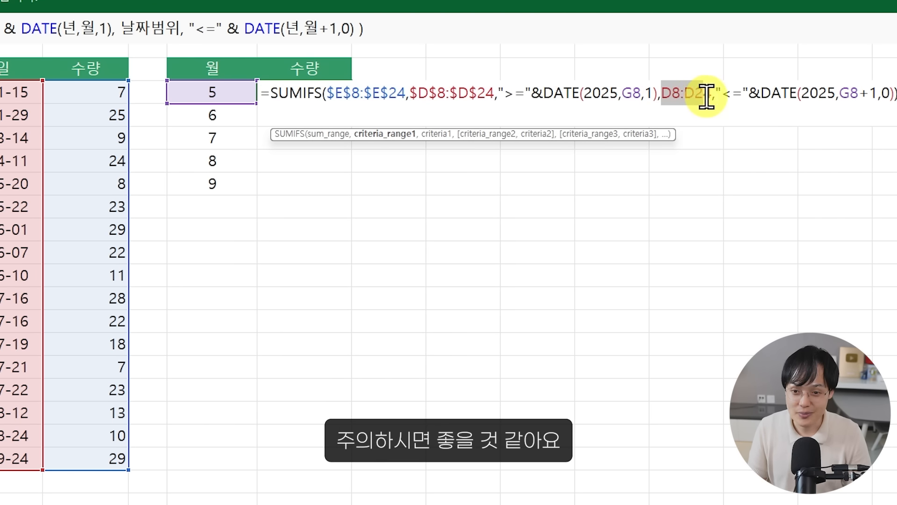
key("F4")
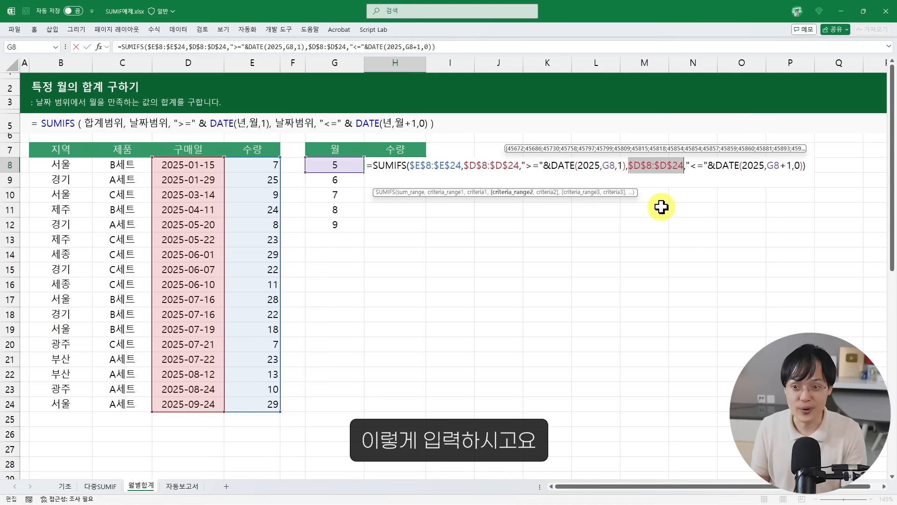
Commit the H8 SUMIFS formula, fill it down to H12 and check the copied formulas
key("Return")
left_click(415, 167)
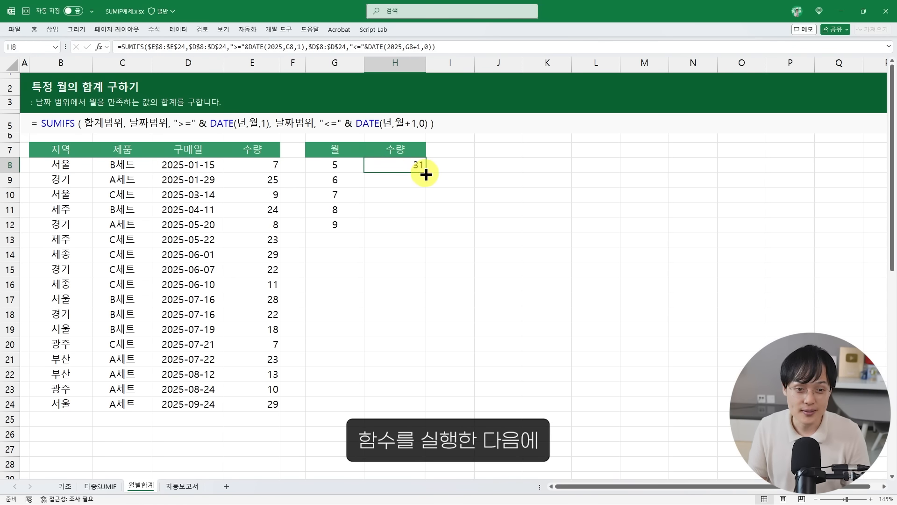
left_click_drag(426, 174, 420, 227)
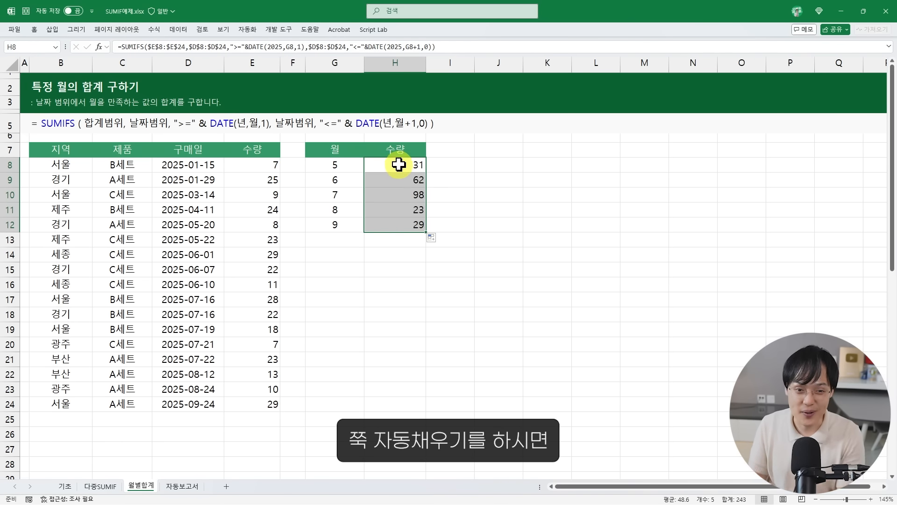
double_click(401, 180)
left_click(401, 190)
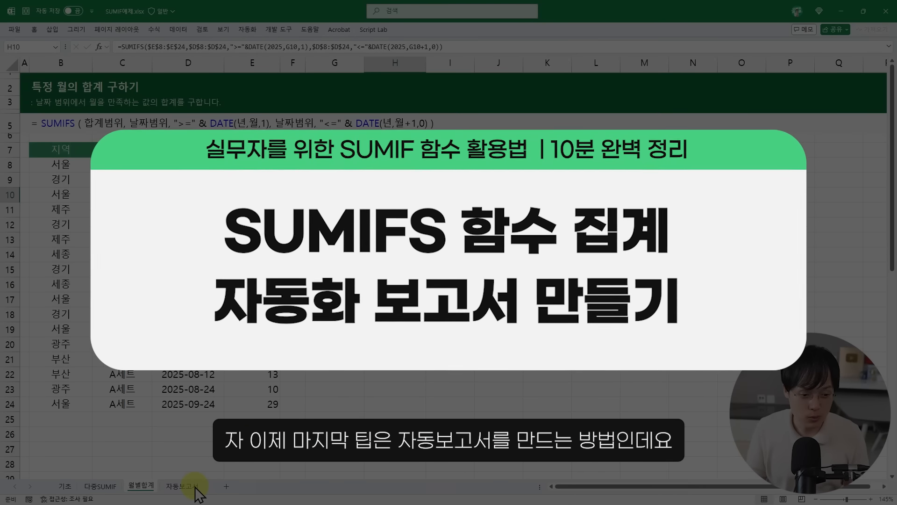
Switch to the 자동보고서 sheet and examine the 지역 and 수량 columns of the summary table
left_click(194, 487)
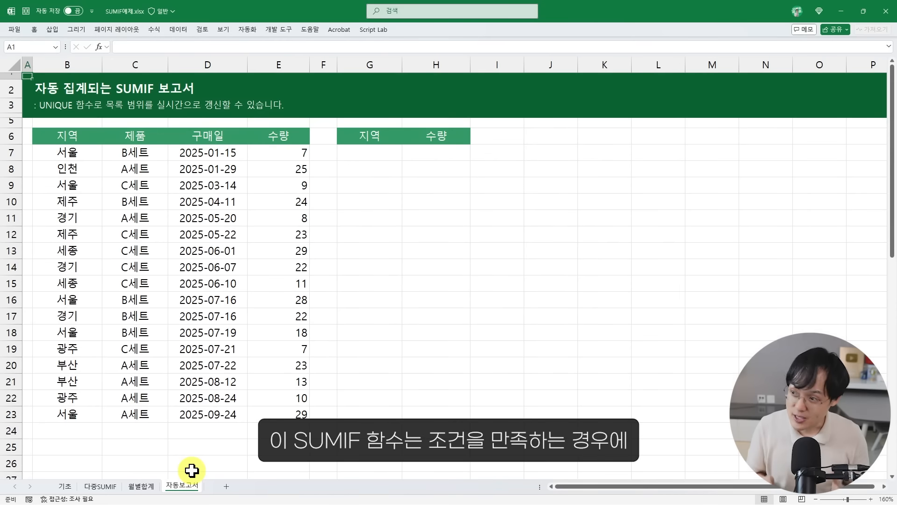
left_click_drag(374, 136, 377, 206)
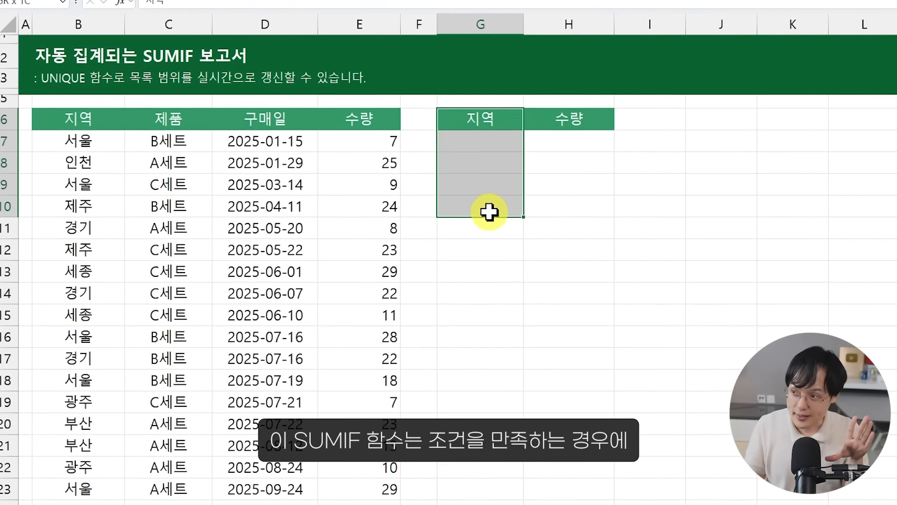
left_click_drag(574, 118, 564, 164)
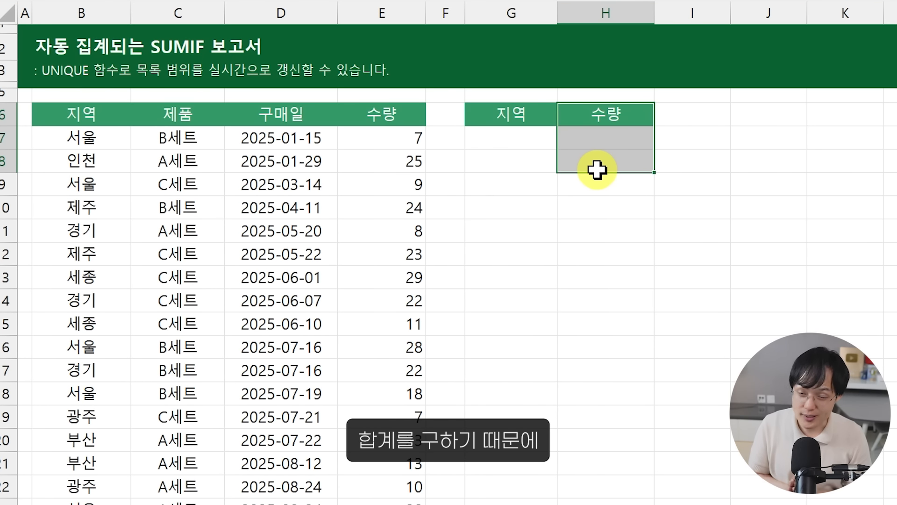
left_click_drag(526, 115, 523, 215)
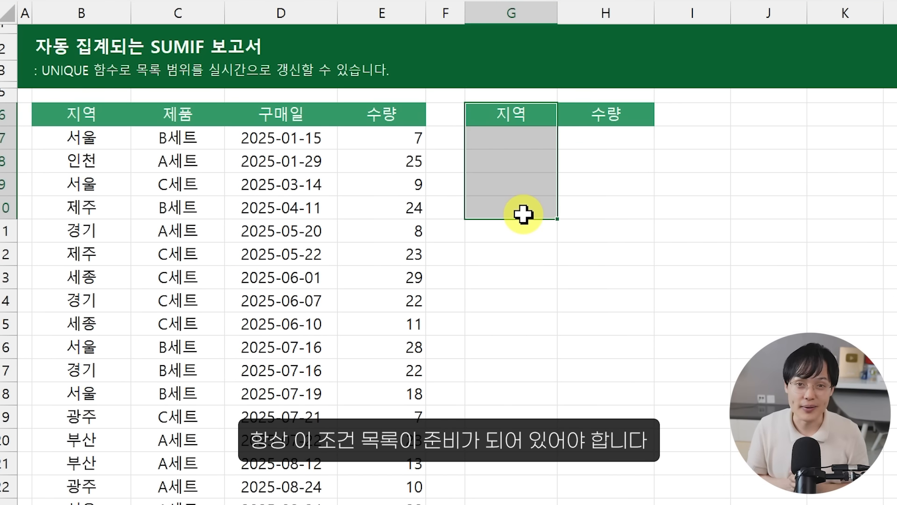
Try listing the regions by hand with 서울 in G7 and 인천 in G8, and clear both cells
left_click(494, 138)
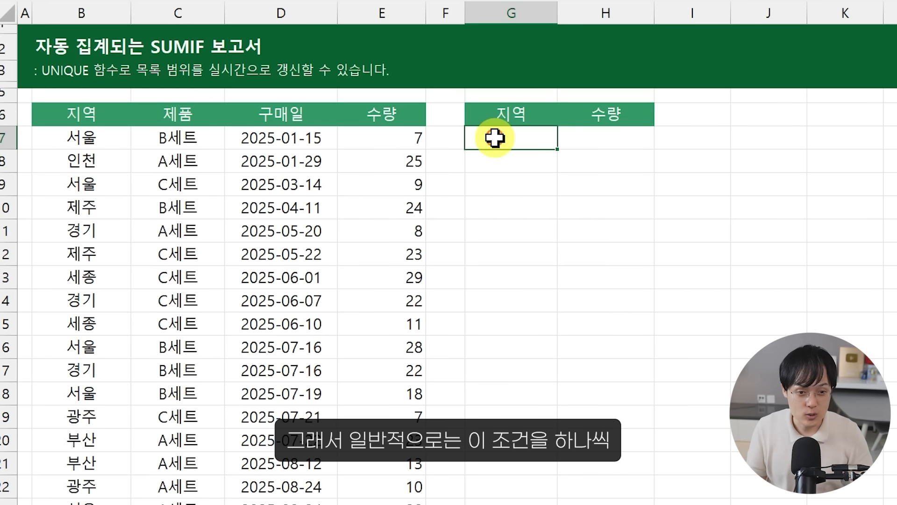
type("서울")
key("Return")
type("이")
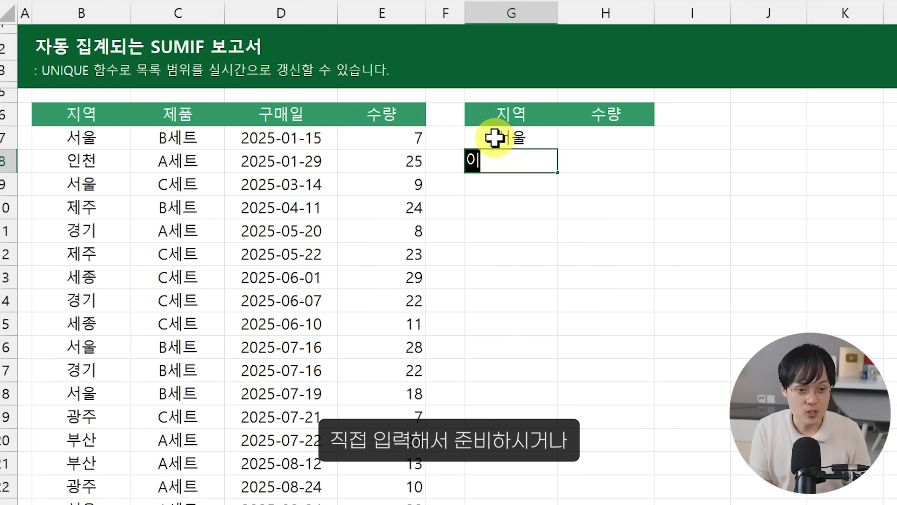
type("천")
key("Return")
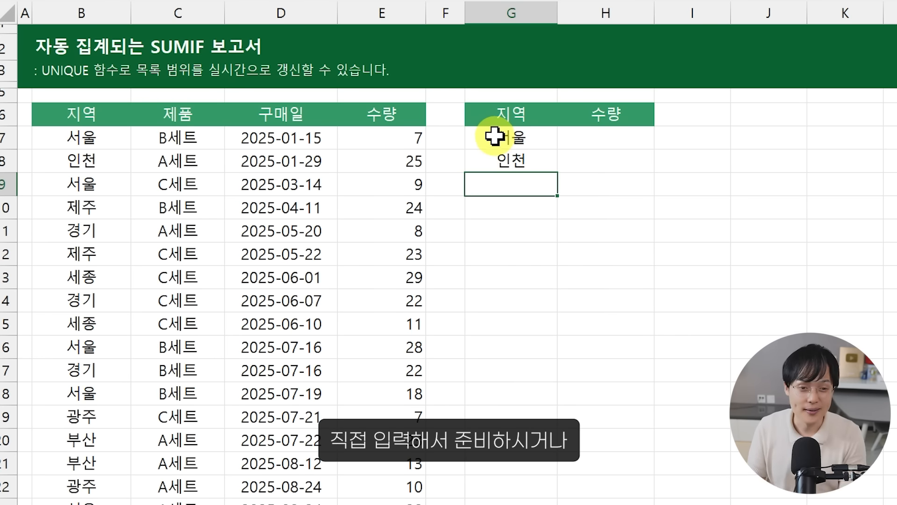
left_click_drag(495, 136, 511, 160)
key("Delete")
Copy the region list B7:B23 and paste it into the summary table starting at G7
left_click_drag(84, 136, 75, 503)
key("ctrl+c")
left_click(507, 137)
key("ctrl+v")
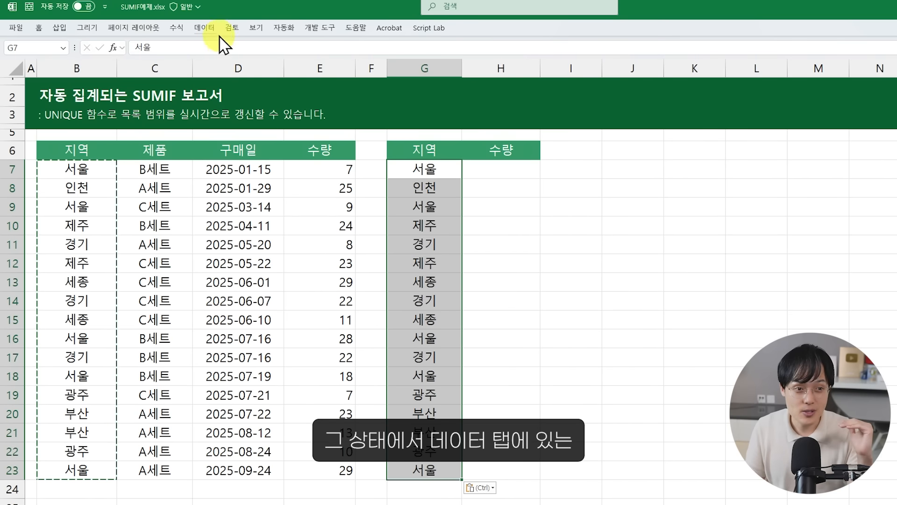
Remove the duplicates from the pasted region list, limiting the operation to the current selection
left_click(214, 29)
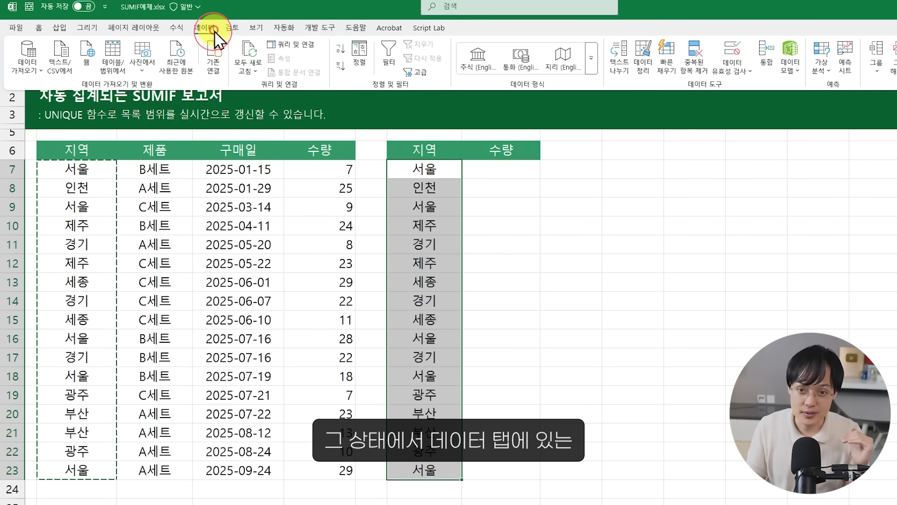
left_click(696, 59)
left_click(713, 339)
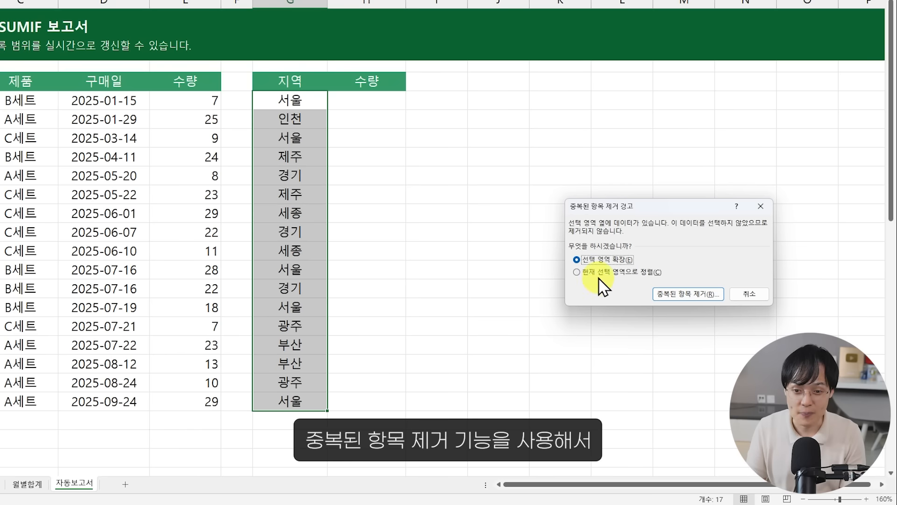
left_click(819, 361)
left_click(726, 325)
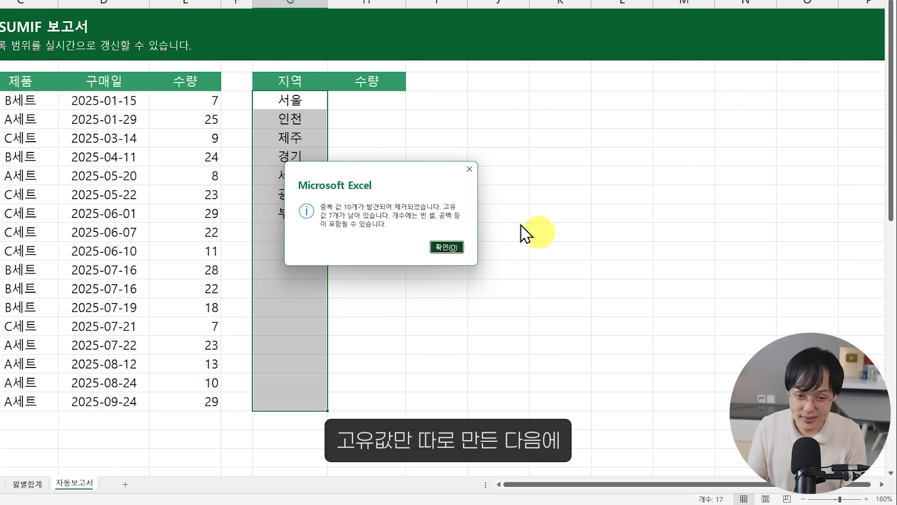
left_click(473, 248)
Clear the deduplicated region list from G7:G13
left_click(355, 104)
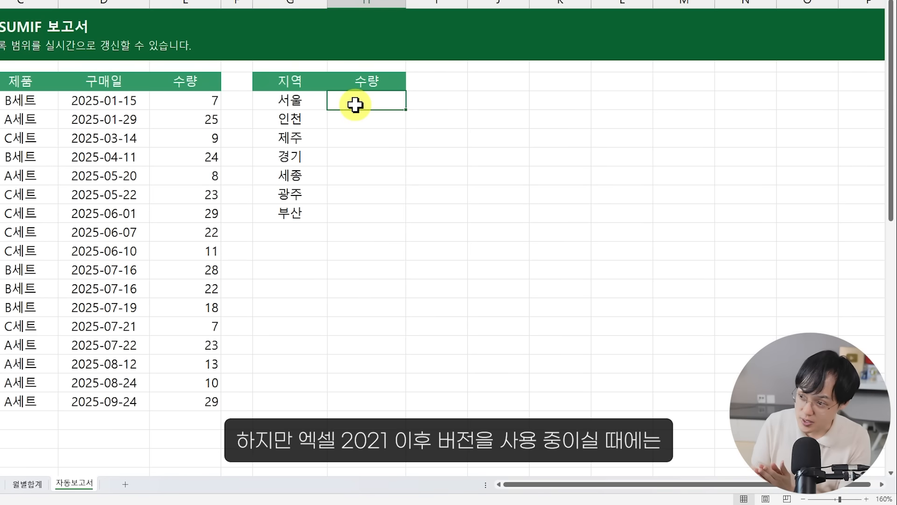
left_click_drag(315, 99, 294, 208)
key("Delete")
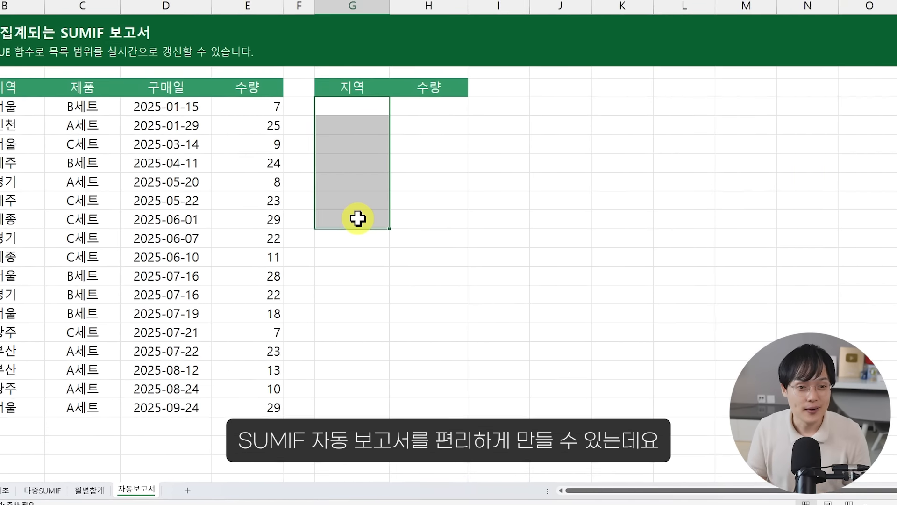
Enter =UNIQUE(B7:B23) in G7 to extract the distinct regions
left_click(408, 114)
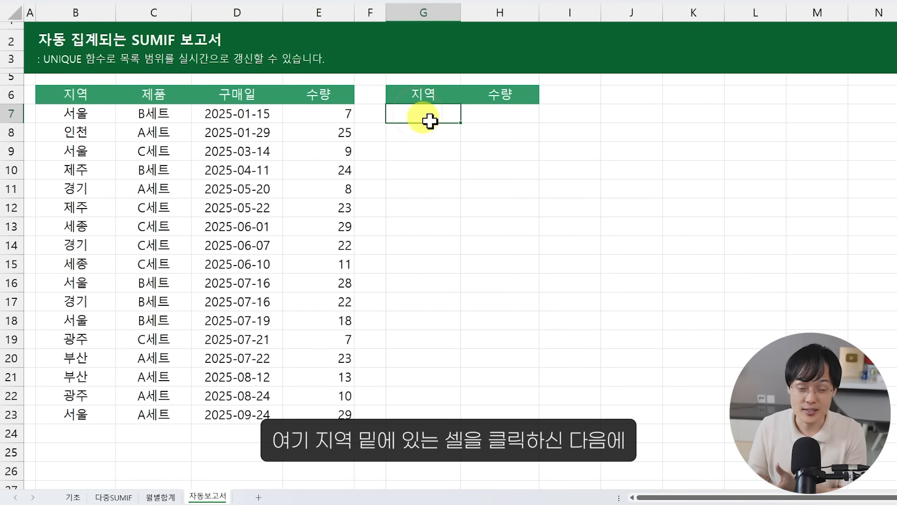
type("=UYN")
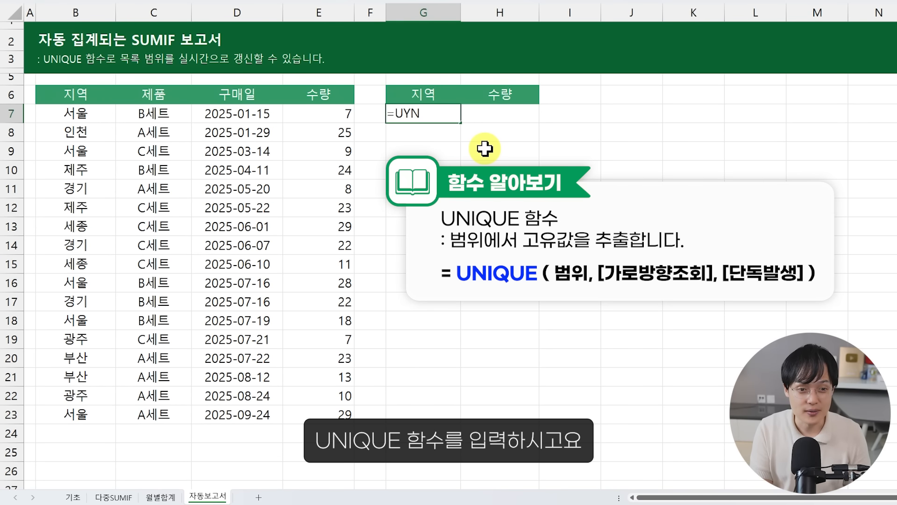
key("BackSpace")
key("BackSpace")
type("NIQUE(")
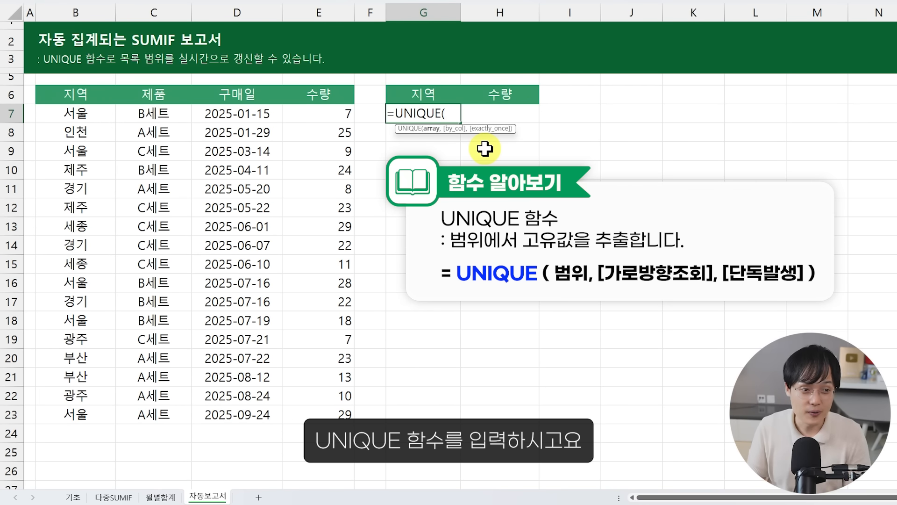
left_click_drag(94, 113, 88, 408)
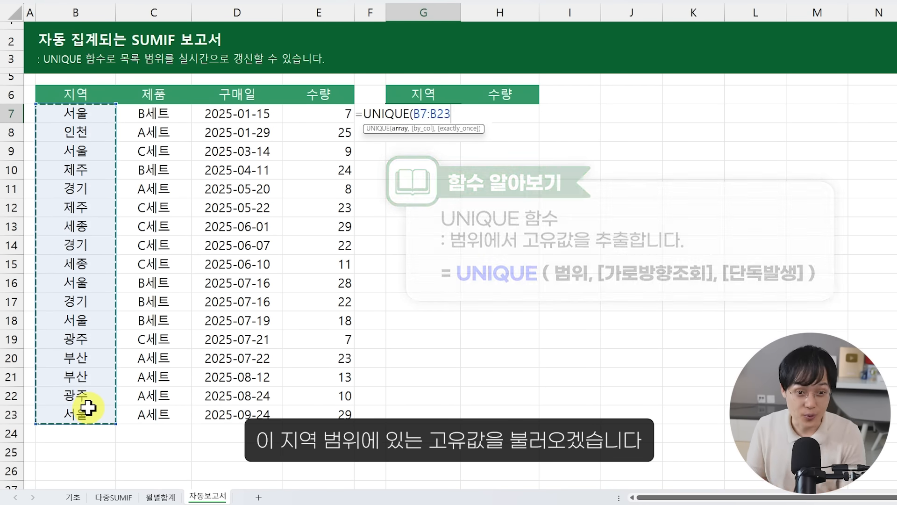
type(")")
key("Return")
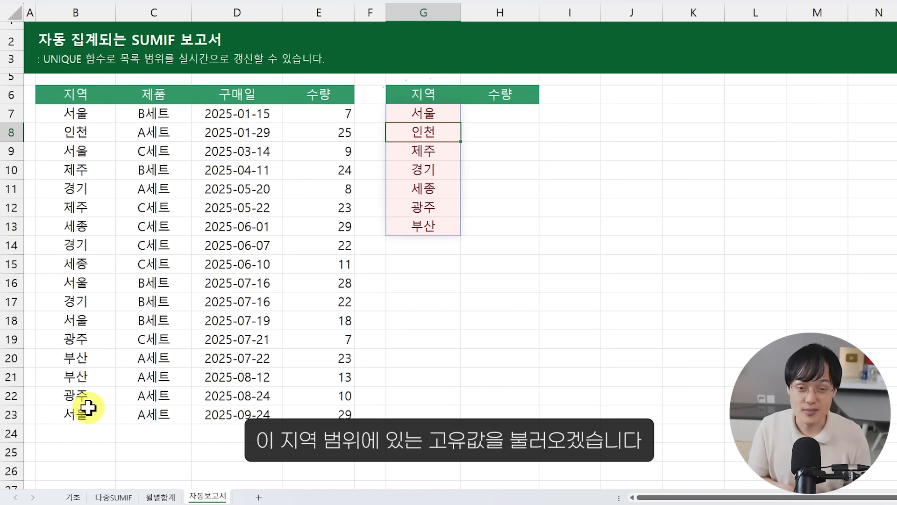
Enter =SUMIFS(E7:E23,B7:B23,G7#) in H7 to total the quantity for every region in the spilled list
left_click(484, 116)
type("=S")
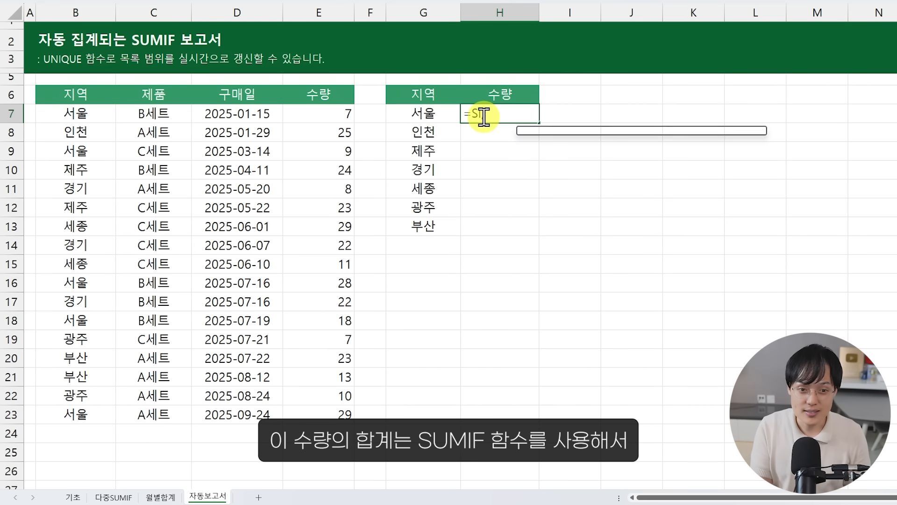
type("UMIFS(")
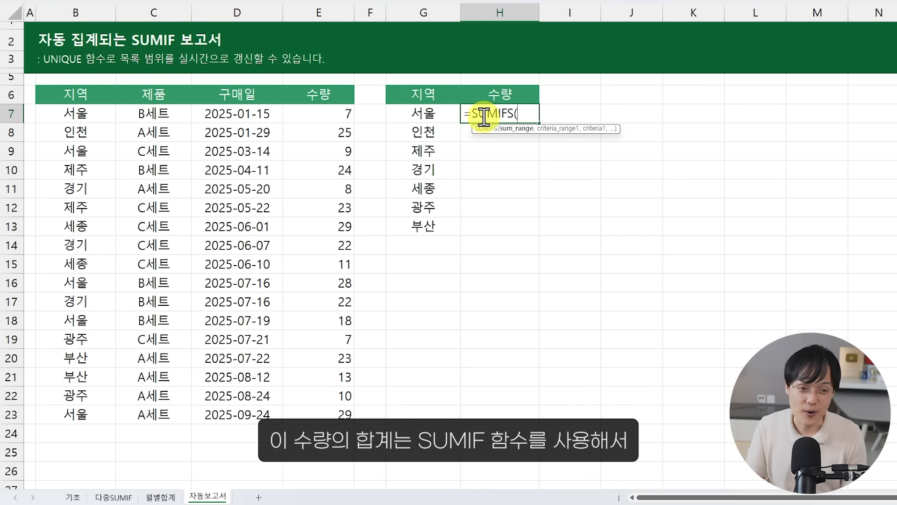
left_click_drag(346, 119, 343, 410)
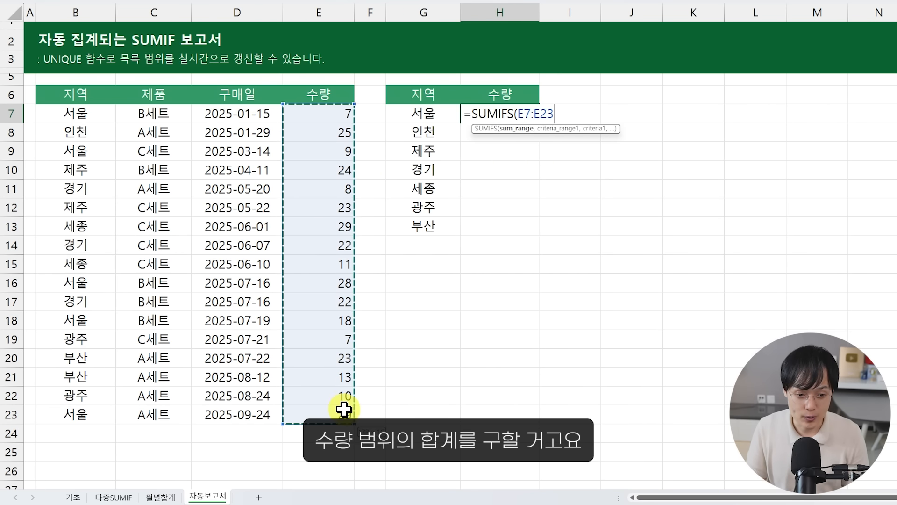
type(",")
left_click_drag(97, 113, 66, 411)
type(",")
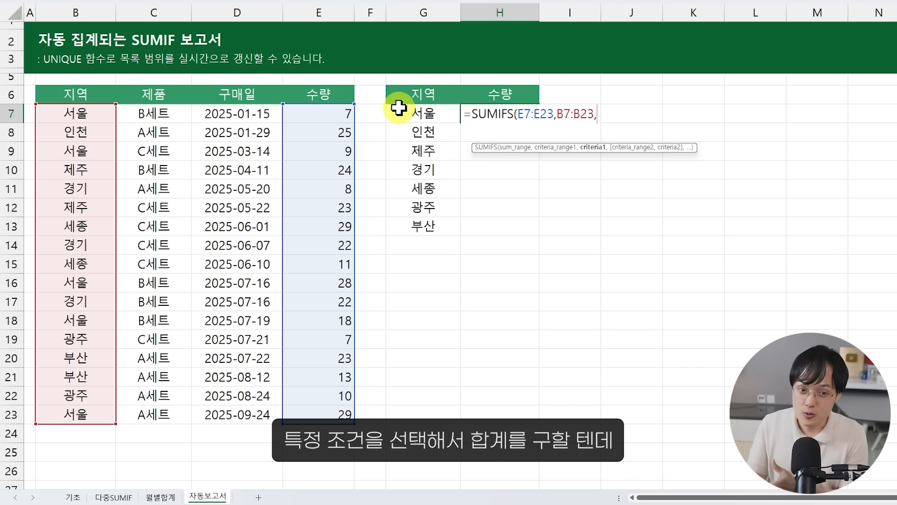
left_click(422, 112)
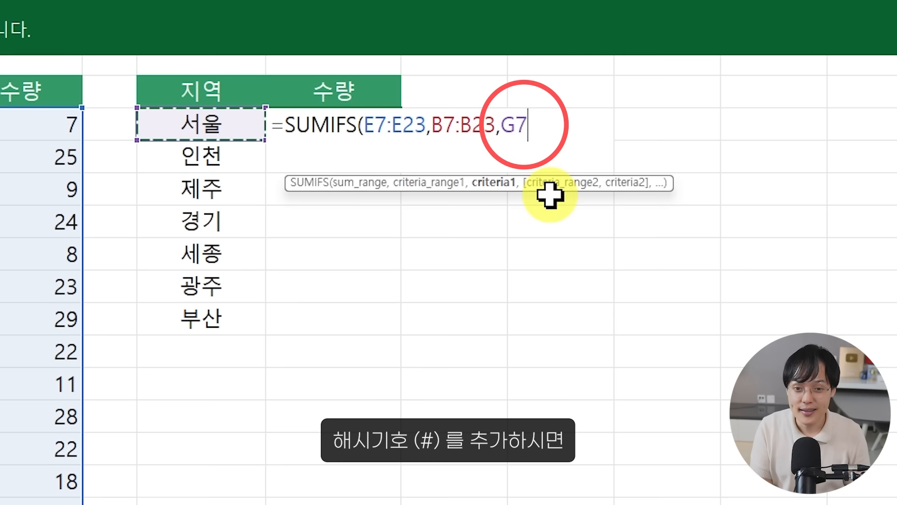
type("#")
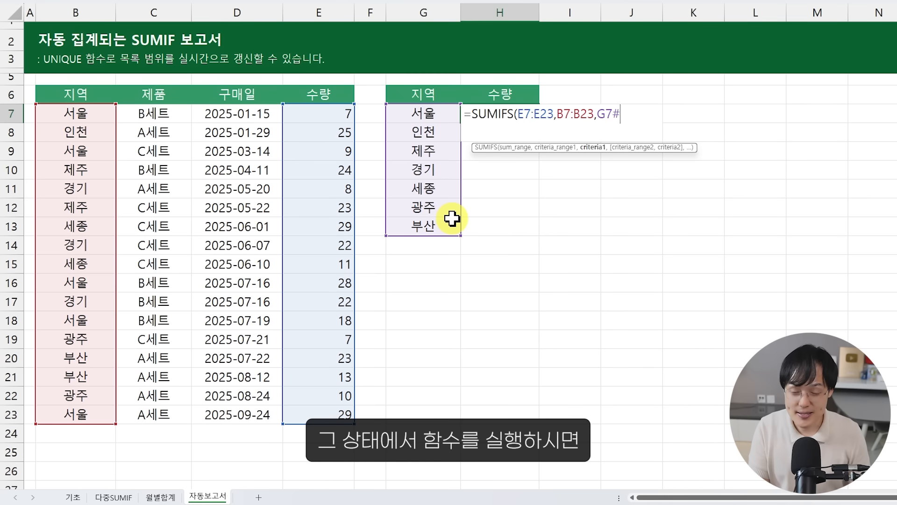
key("Return")
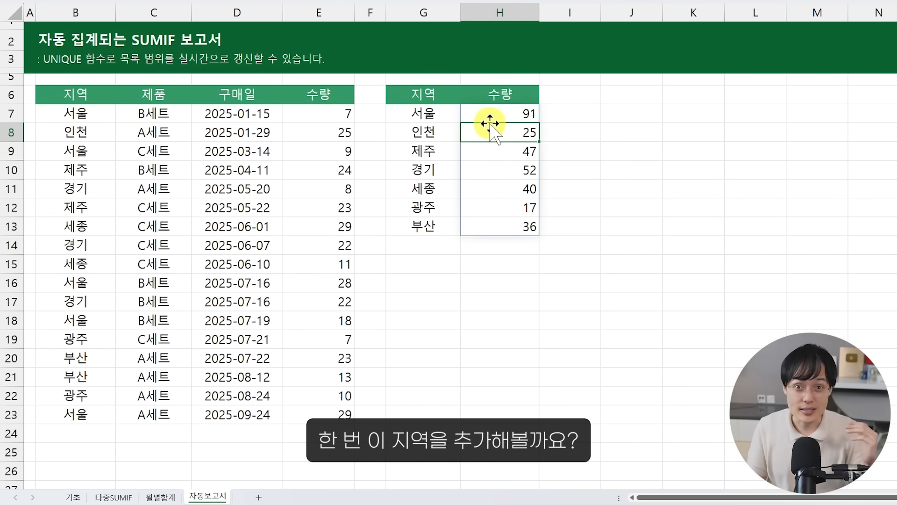
Change the region in B9 to 수원 and the region in B10 to 판교
left_click(88, 156)
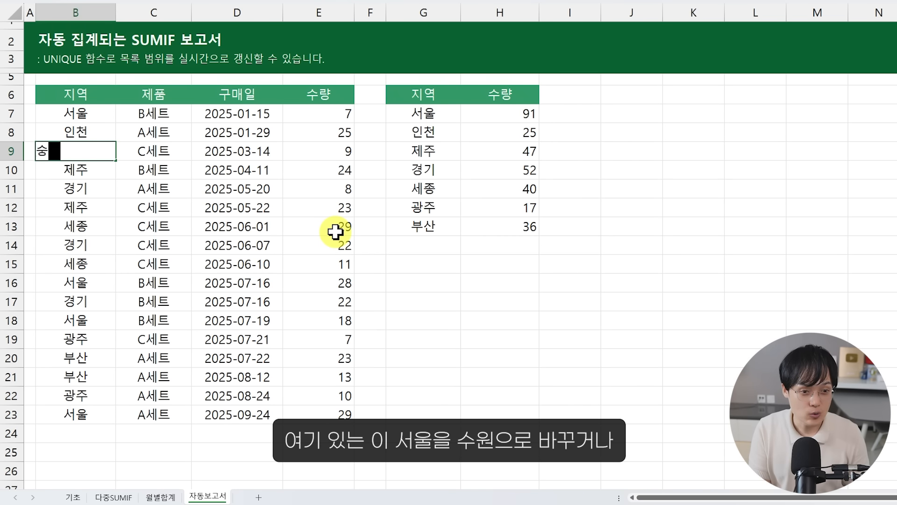
key("Return")
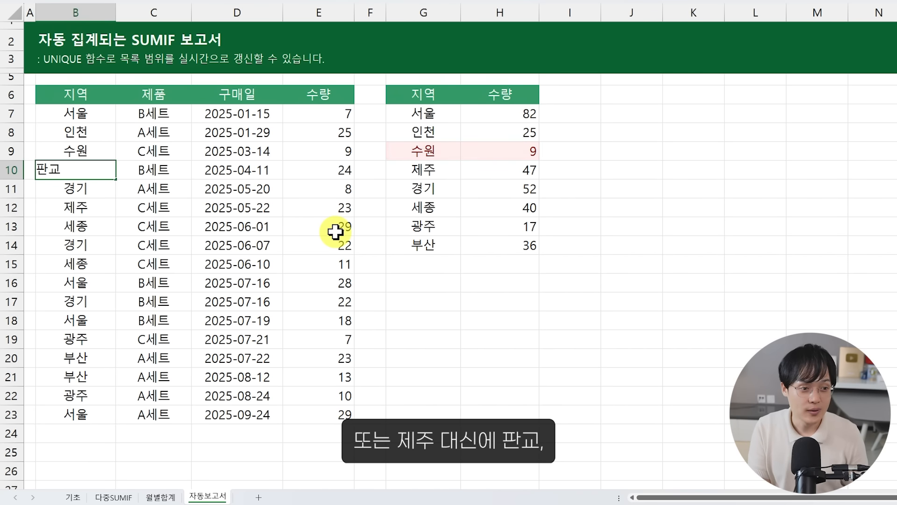
type("판교")
key("Return")
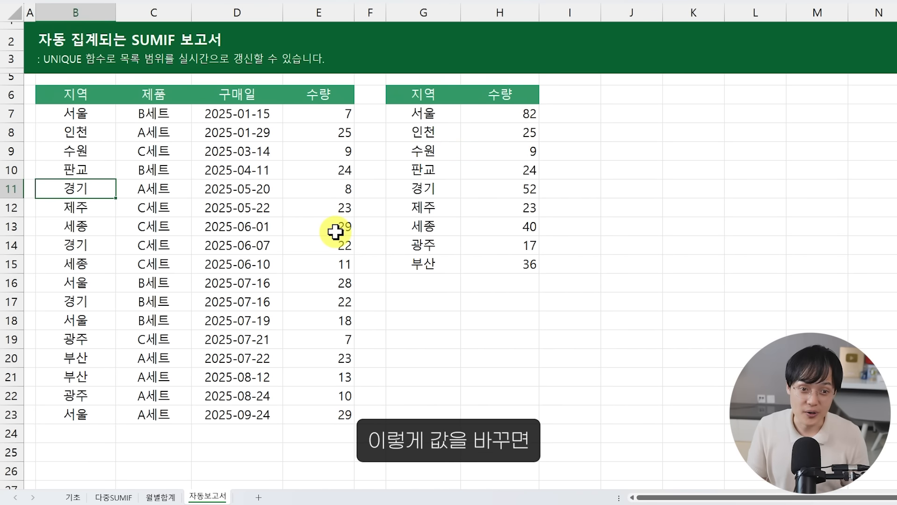
Clear the report in G7:H15 and enter =GROUPBY(B7:B23,E7:E23,SUM) in G7 to total quantities by region
left_click(426, 113)
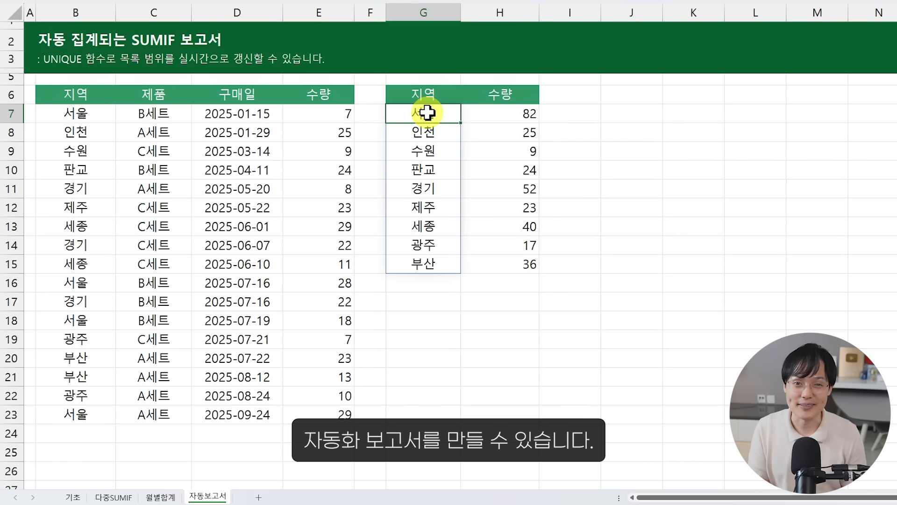
mouse_move(446, 118)
left_mouse_down()
mouse_move(465, 256)
mouse_move(487, 267)
left_mouse_up()
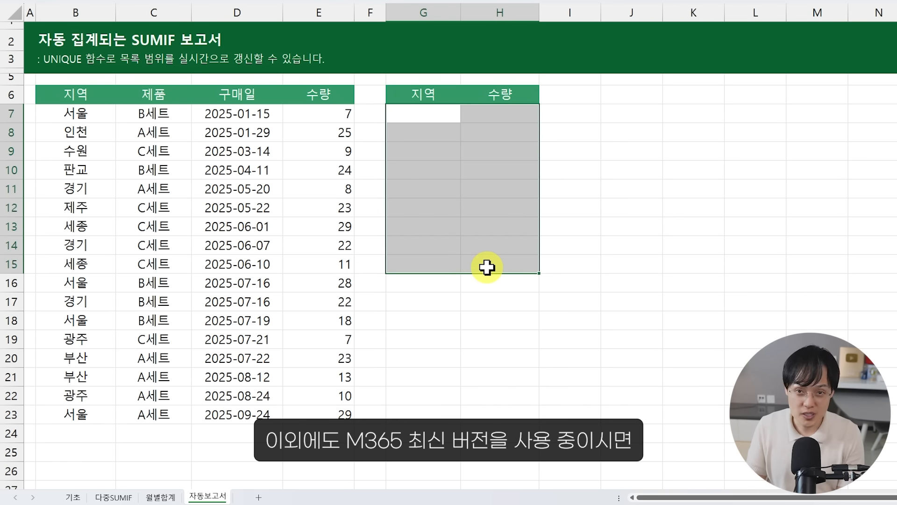
left_click(439, 111)
type("=GR")
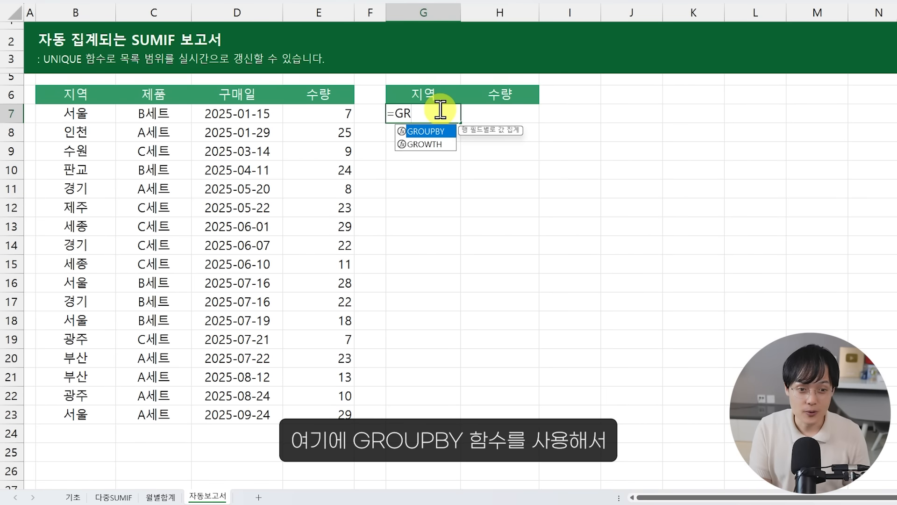
type("OUPBY(")
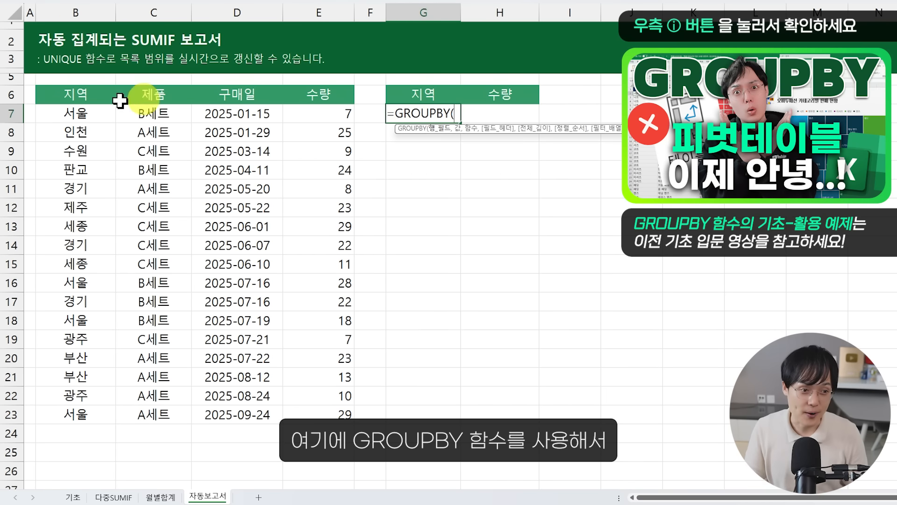
left_click_drag(77, 113, 80, 411)
type(",")
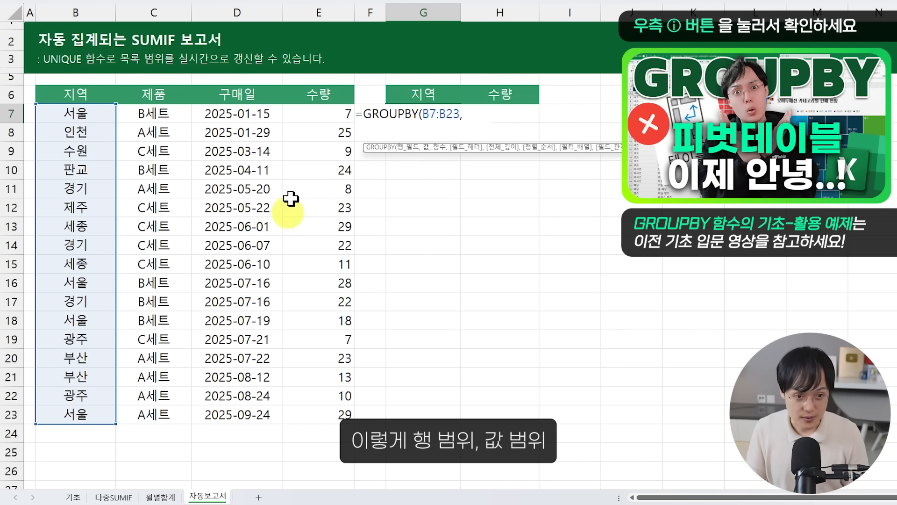
left_click_drag(304, 113, 307, 415)
type(",SU")
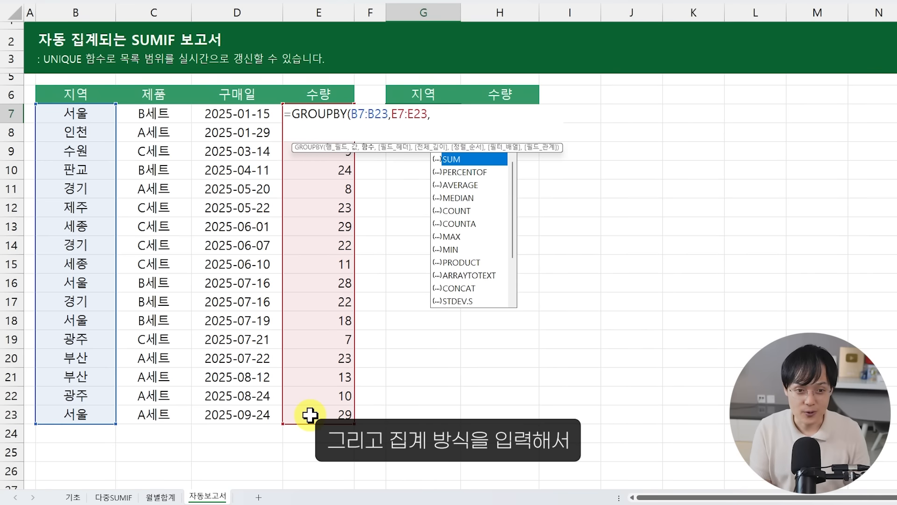
type("M)")
key("Return")
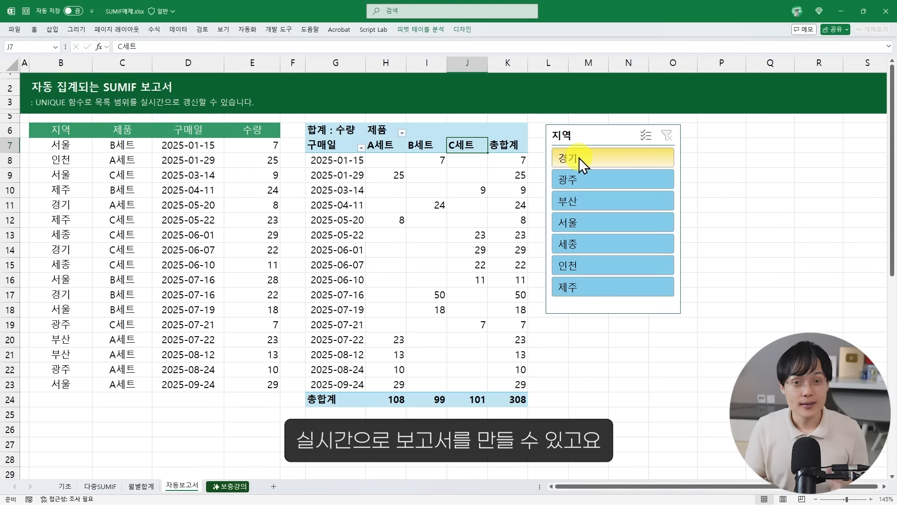
Filter the pivot table with the 지역 slicer by 경기, 광주 and 서울 individually, select 경기 through 서울 together, and clear the filter
left_click(579, 158)
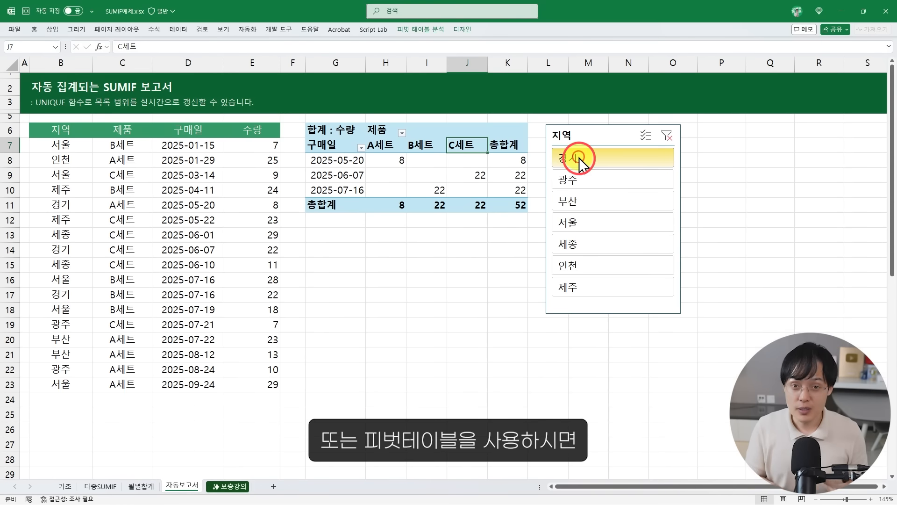
left_click(581, 183)
left_click(584, 222)
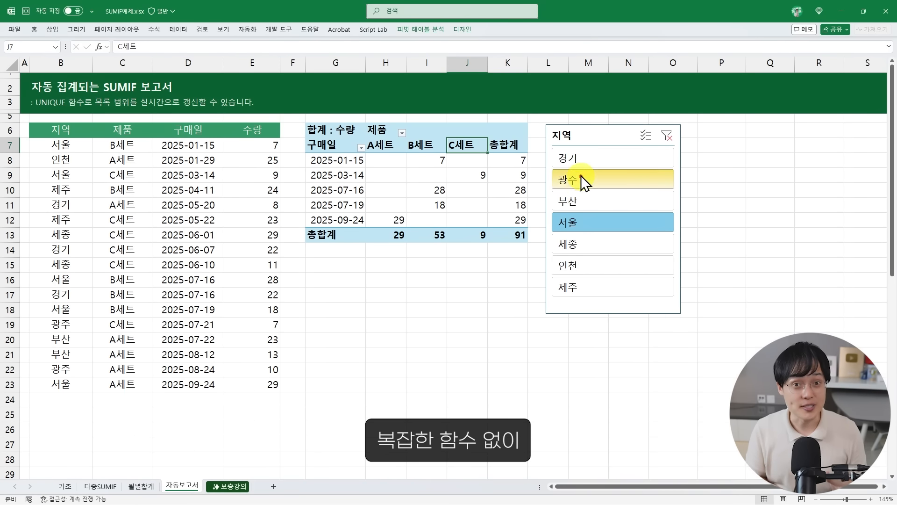
left_click_drag(579, 159, 574, 228)
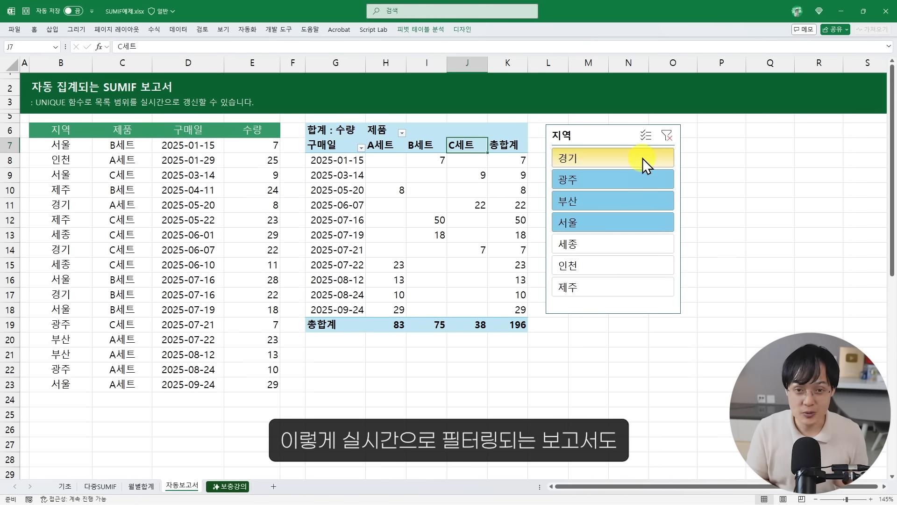
left_click(668, 138)
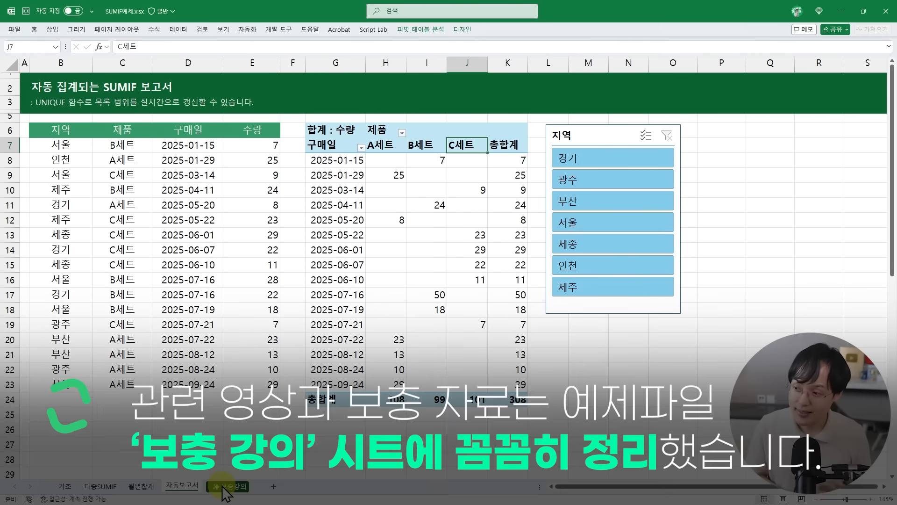
Open the 보충강의 sheet and examine the supplementary lecture titles and links in D3:E6
left_click(228, 487)
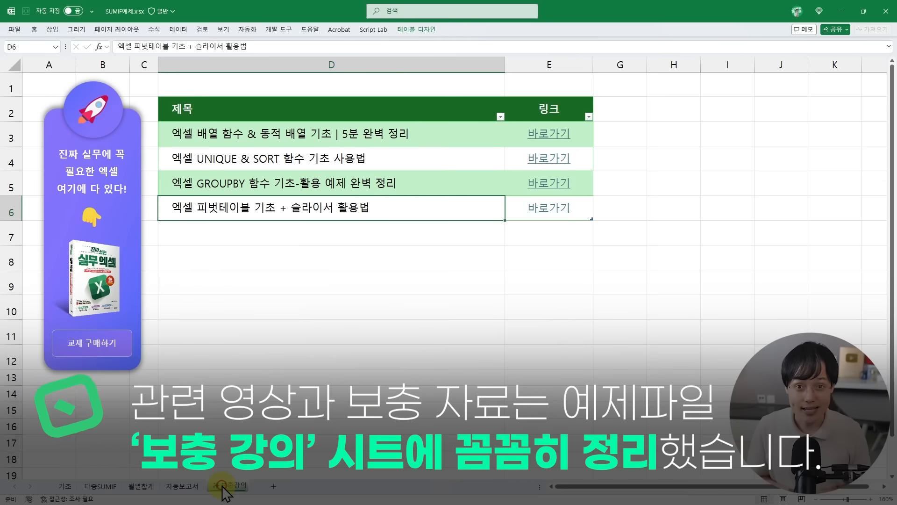
left_click_drag(282, 134, 590, 214)
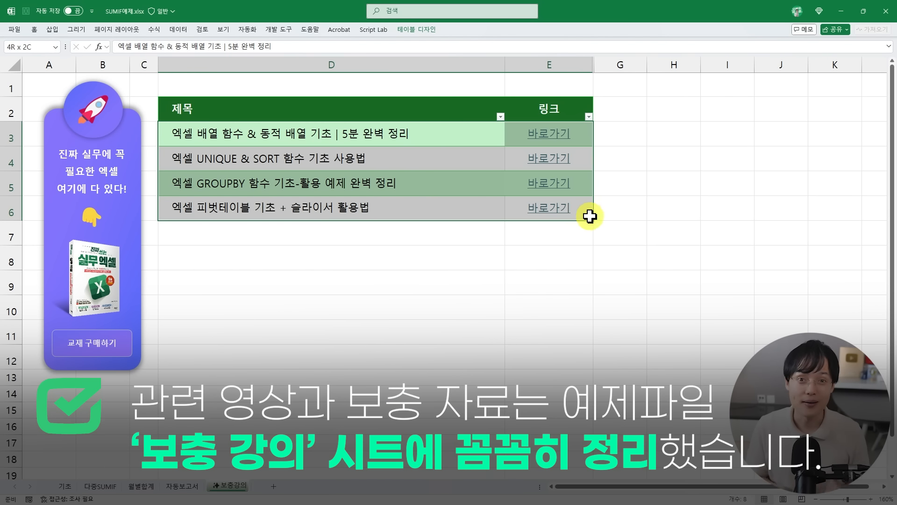
left_click(567, 240)
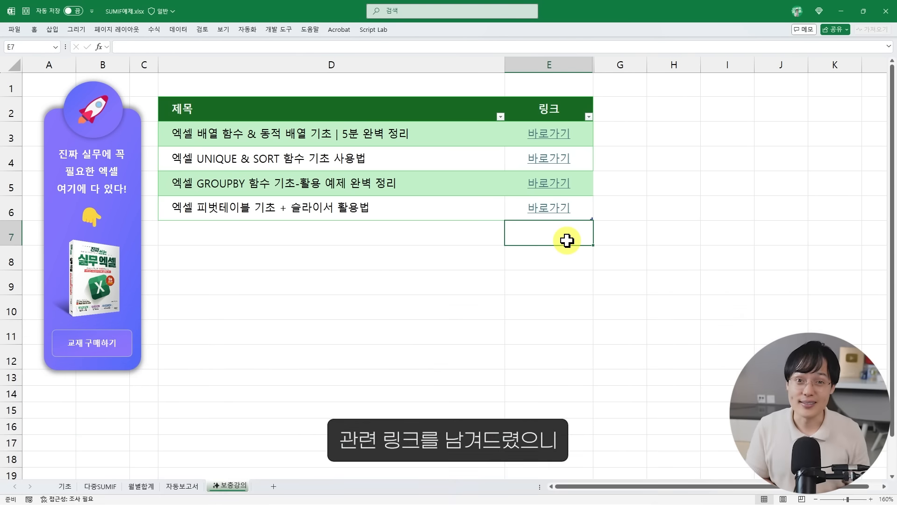